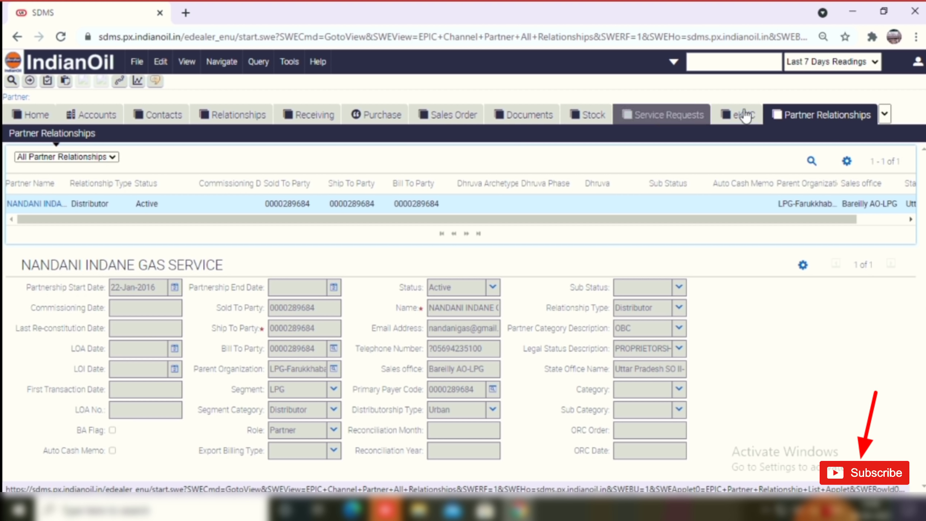
Open the distributor's record in Partner Relationships and display its Performance Assessment.
left_click(829, 114)
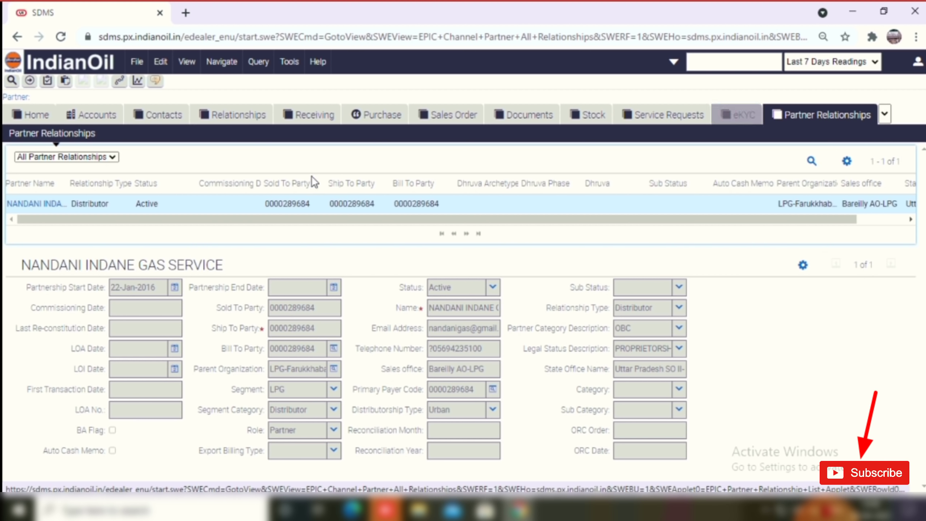
left_click(35, 206)
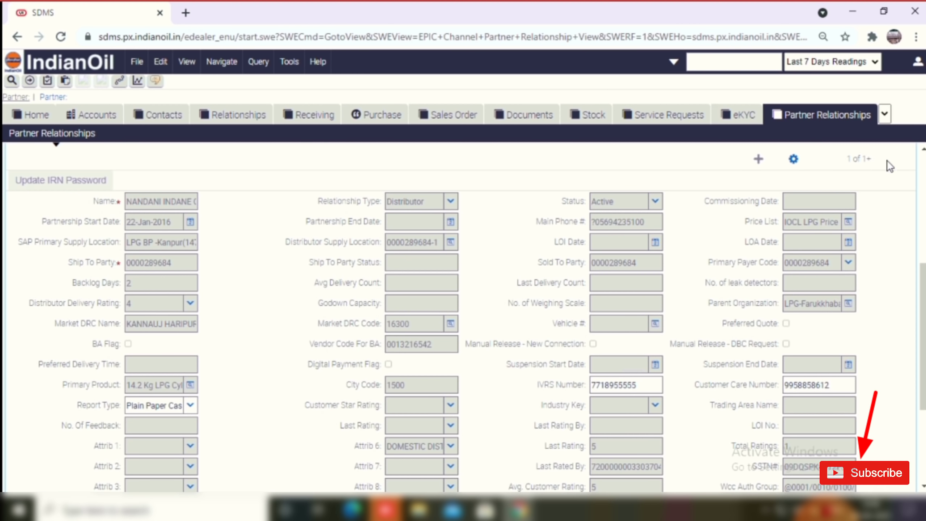
scroll(801, 188, "up", 2)
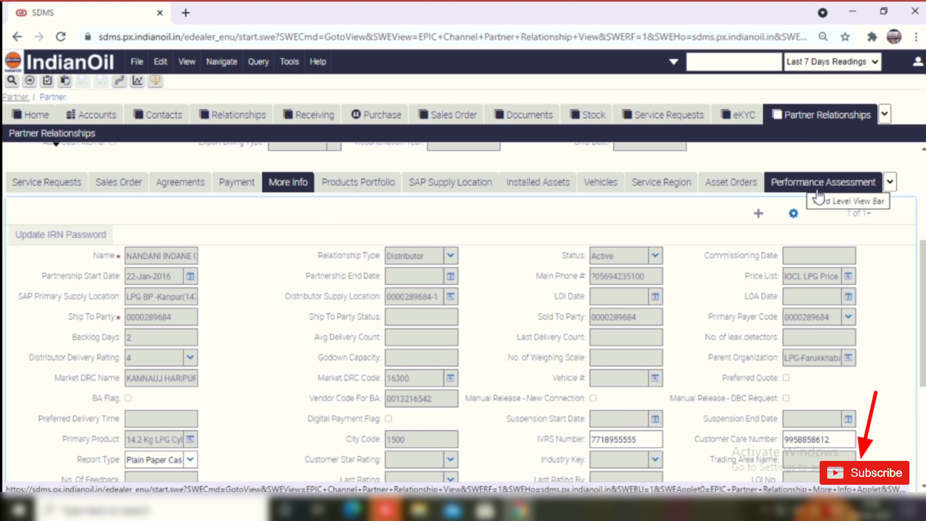
left_click(838, 183)
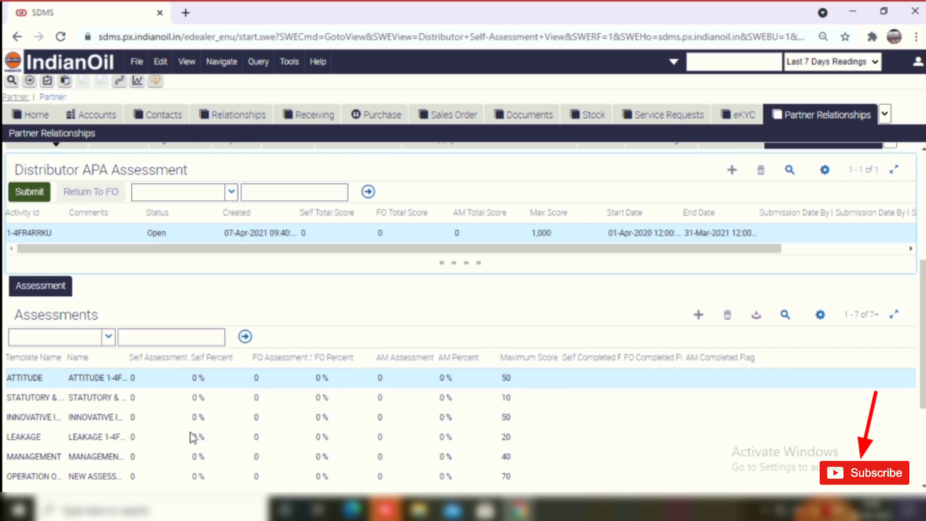
scroll(192, 436, "down", 1)
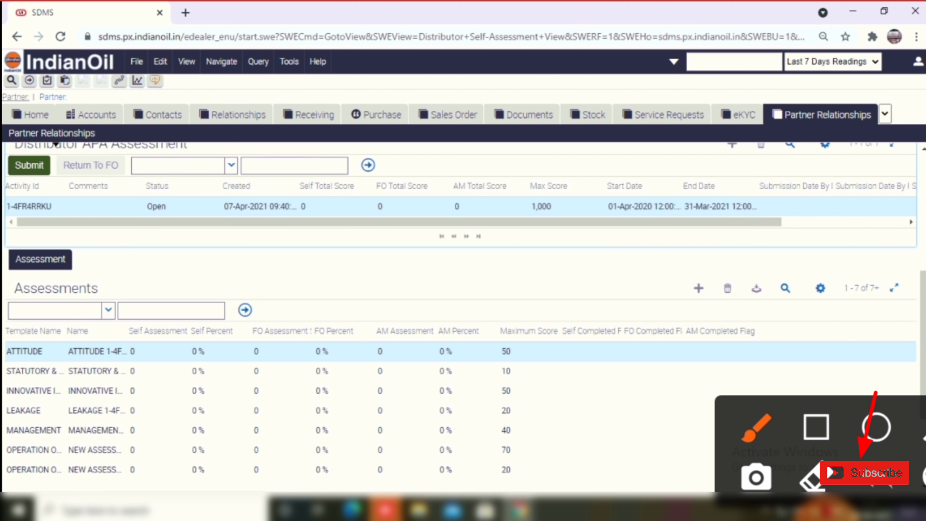
left_click_drag(149, 206, 34, 334)
mouse_move(48, 199)
left_mouse_down()
mouse_move(33, 330)
mouse_move(160, 270)
left_mouse_up()
left_click(826, 462)
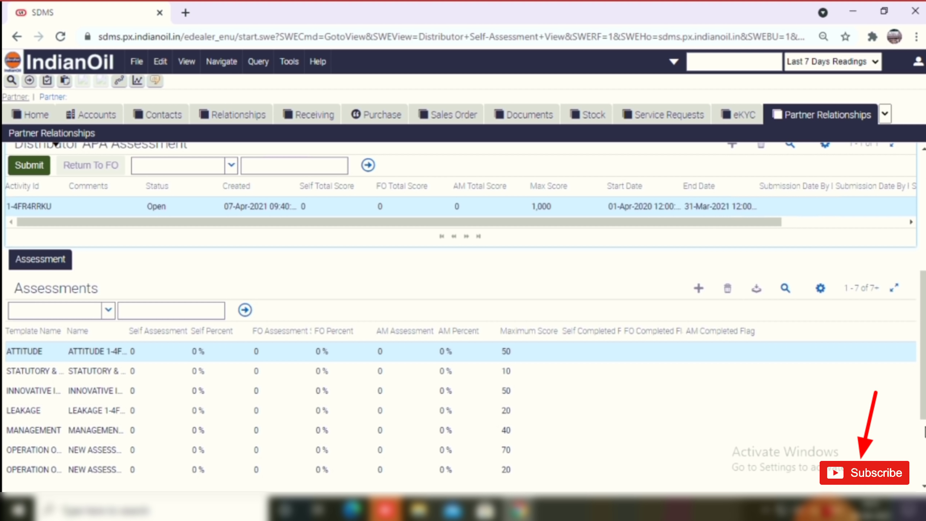
Select the ATTITUDE assessment and show the Self Giving Value choices for its compliance attribute.
scroll(321, 208, "down", 4)
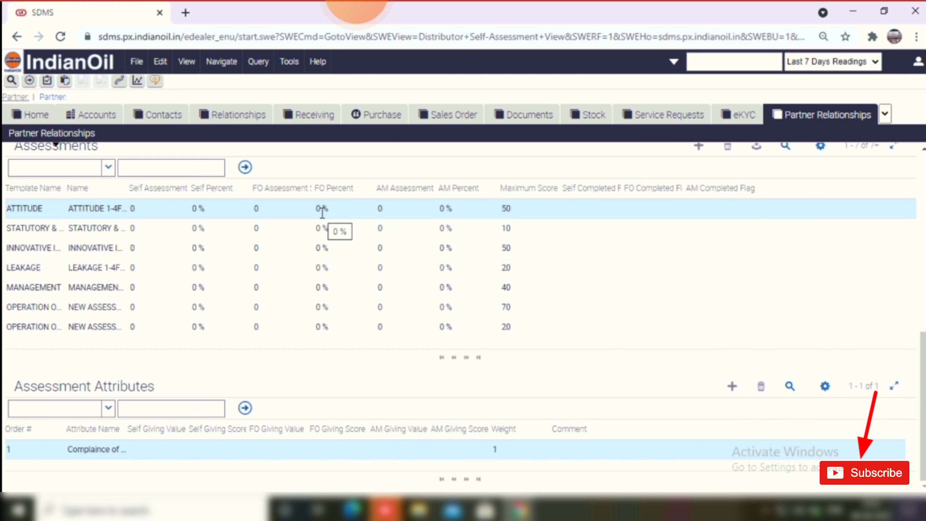
left_click(79, 210)
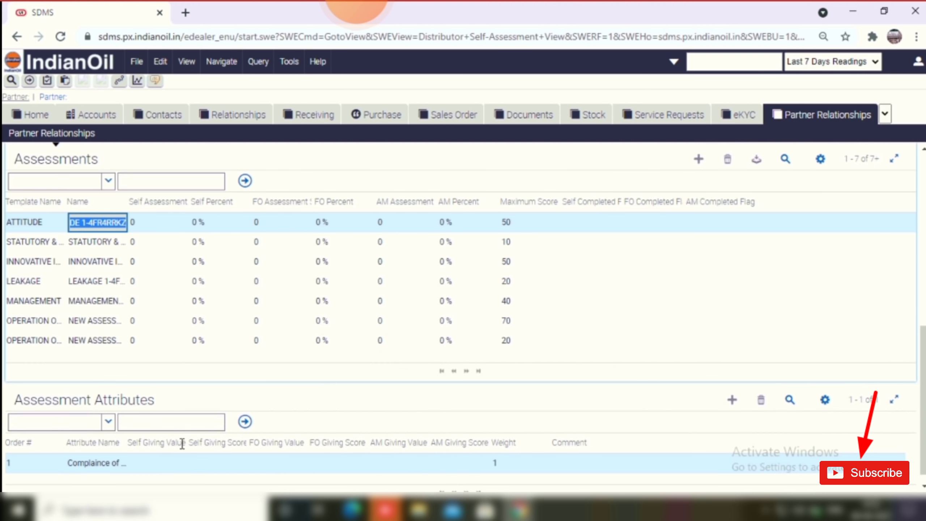
left_click(180, 461)
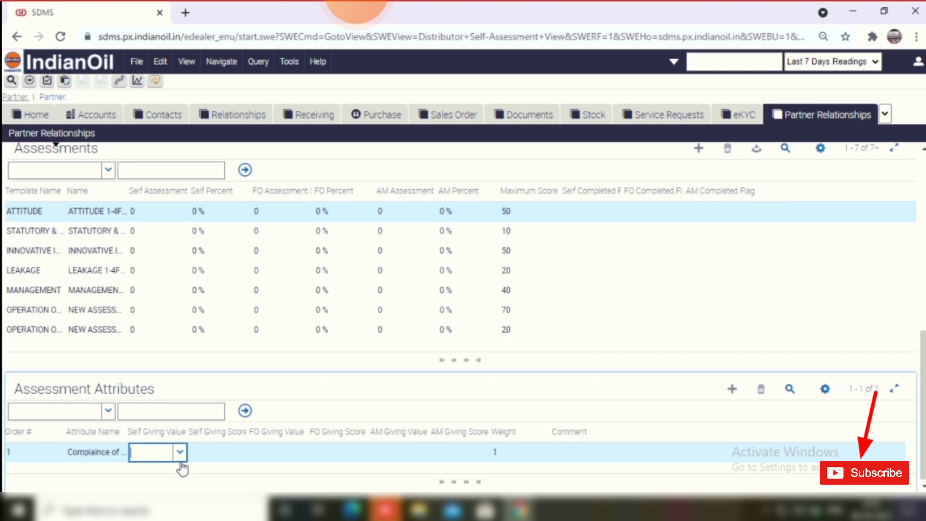
right_click(180, 458)
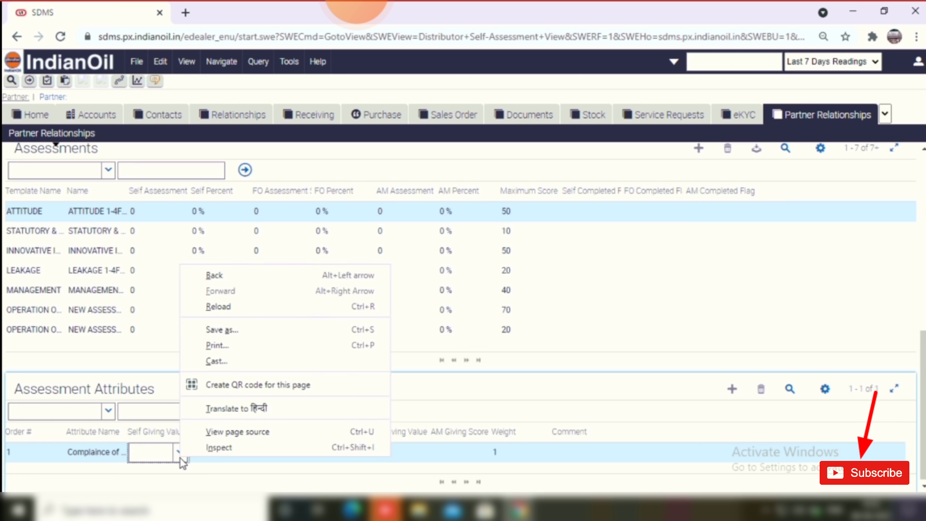
left_click(181, 459)
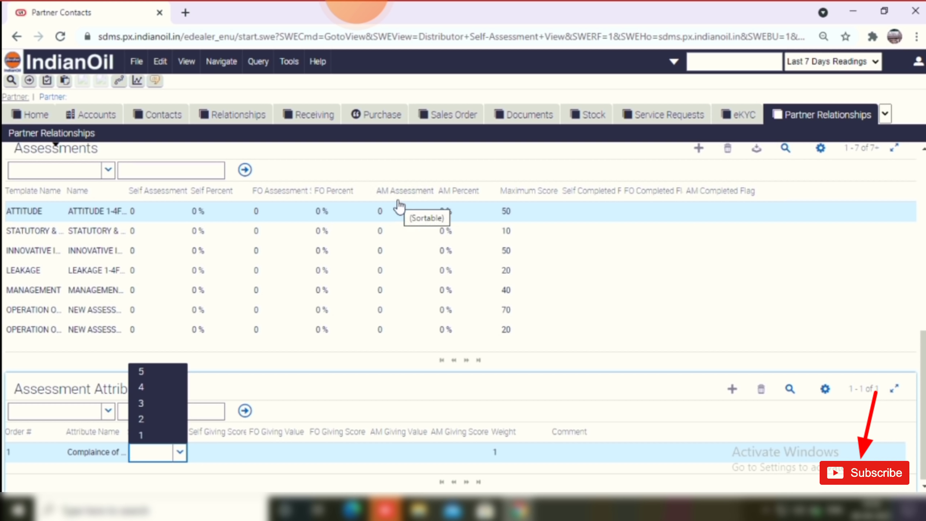
left_click(149, 215)
right_click(161, 239)
key("Escape")
left_click(162, 239)
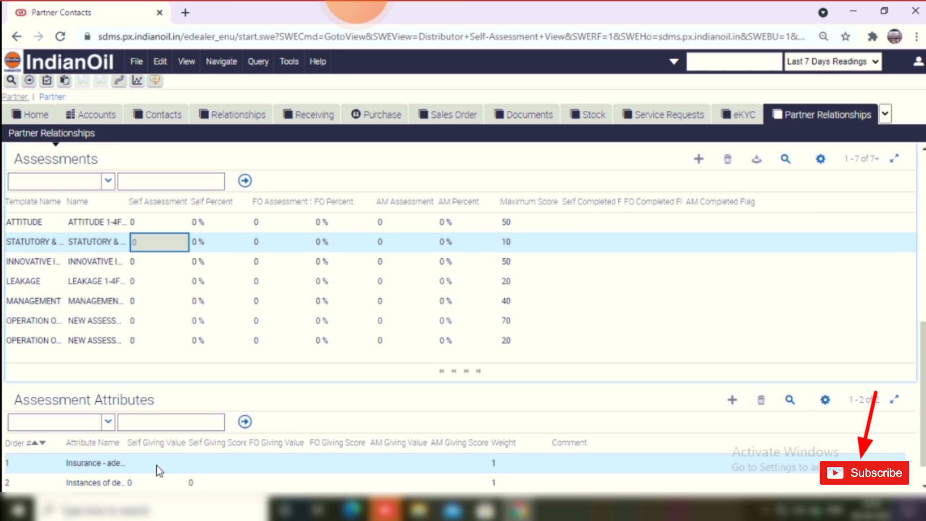
left_click(157, 466)
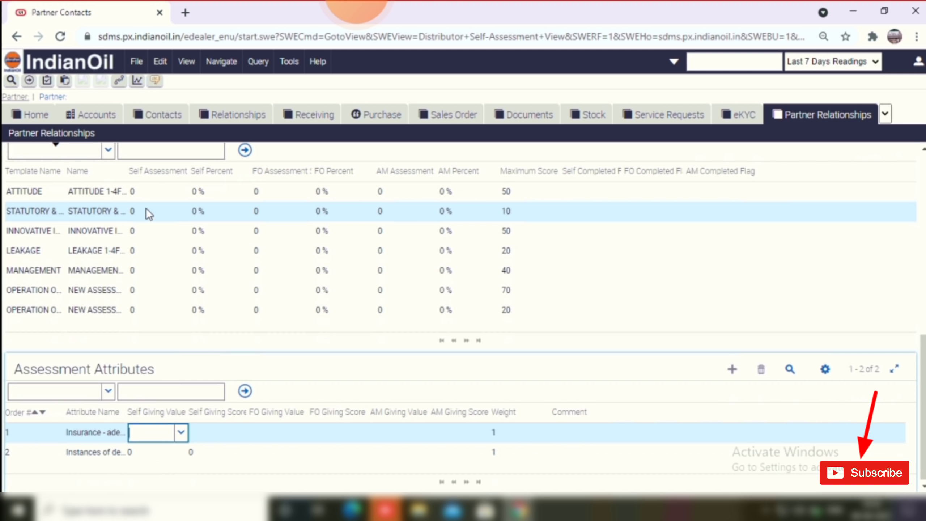
Set the Self Giving Value of the ATTITUDE assessment's compliance attribute to 5.
left_click(140, 191)
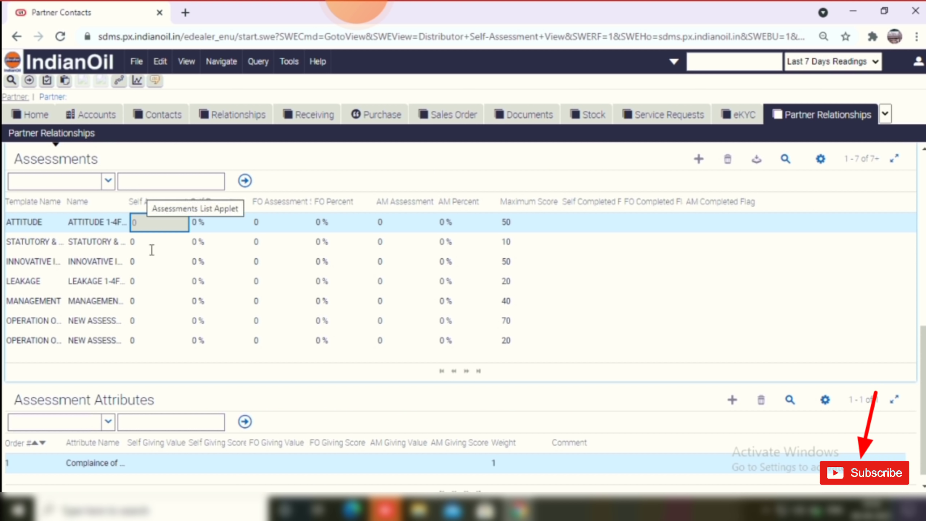
left_click(148, 465)
left_click(181, 452)
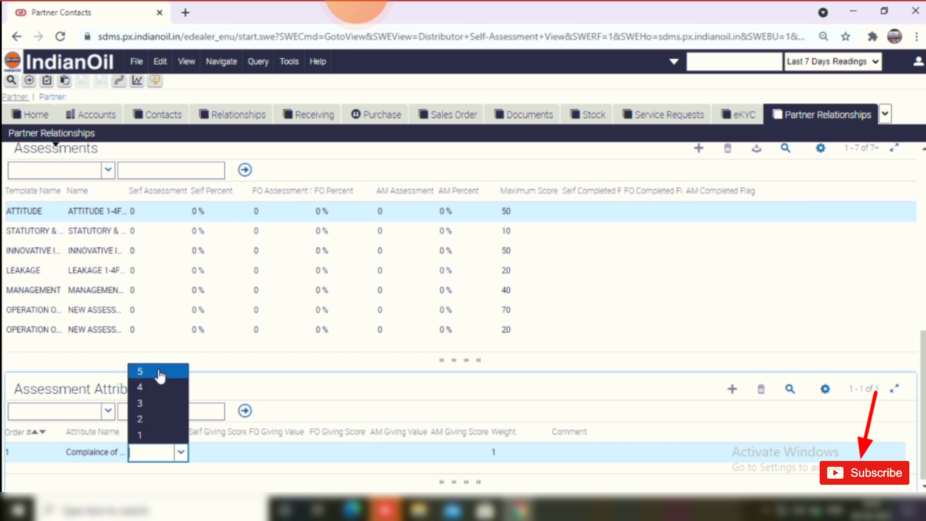
left_click(159, 372)
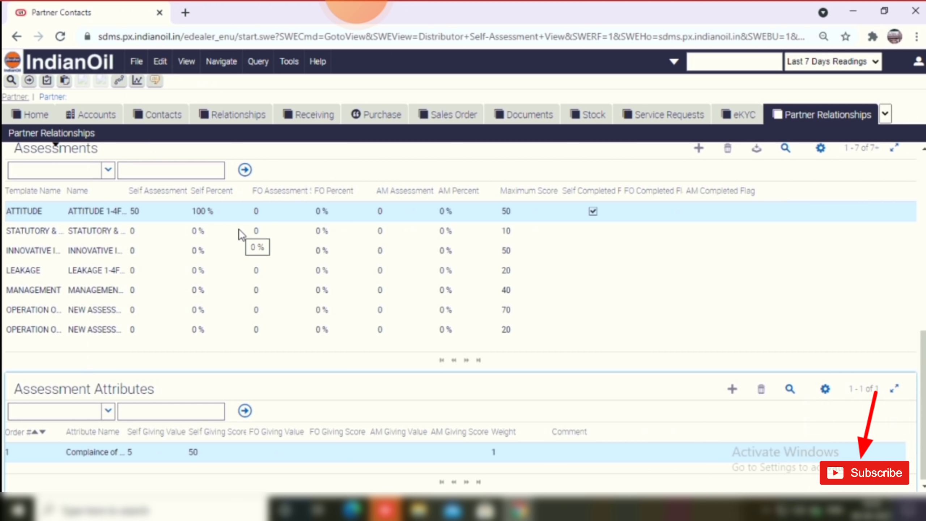
In the STATUTORY assessment, set the Self Giving Value to 1 for the Insurance attribute and 0 for the Instances attribute.
left_click(96, 231)
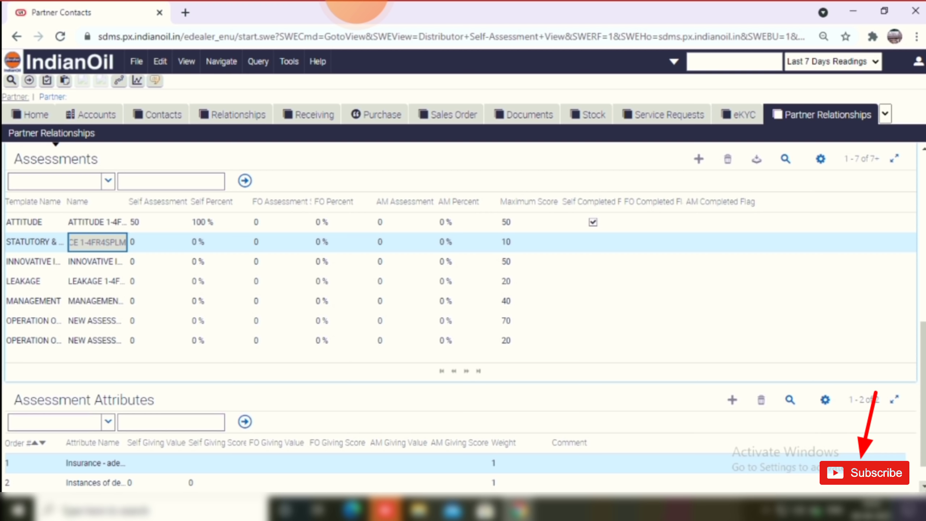
scroll(178, 436, "down", 1)
left_click(178, 432)
left_click(157, 448)
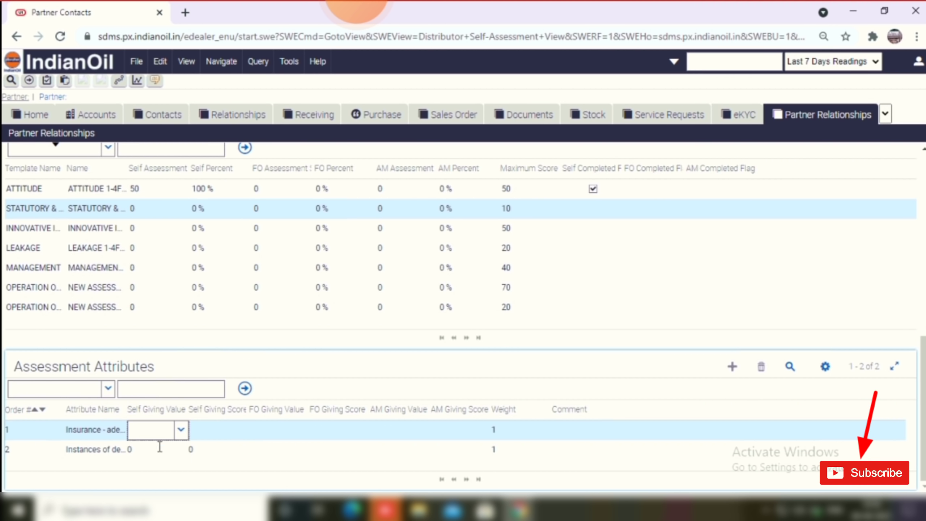
right_click(187, 427)
left_click(187, 428)
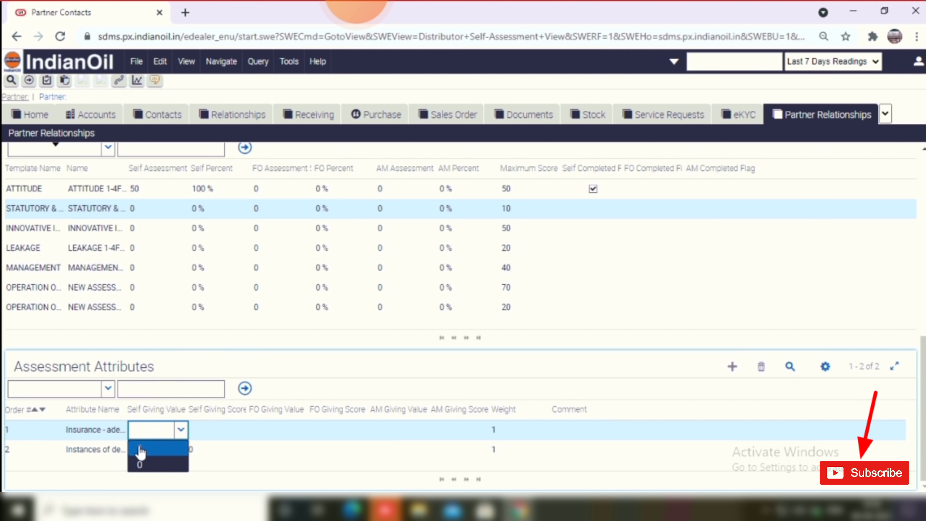
left_click(141, 453)
left_click(181, 449)
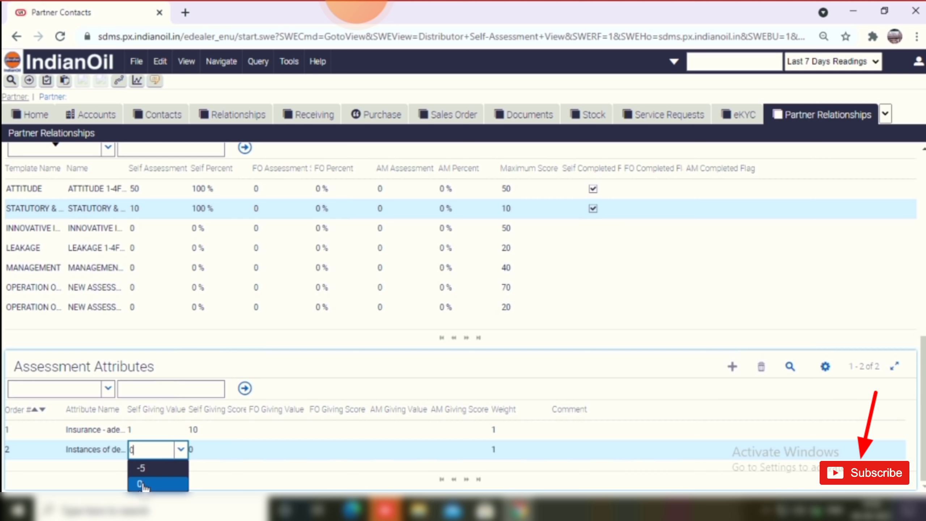
left_click(144, 484)
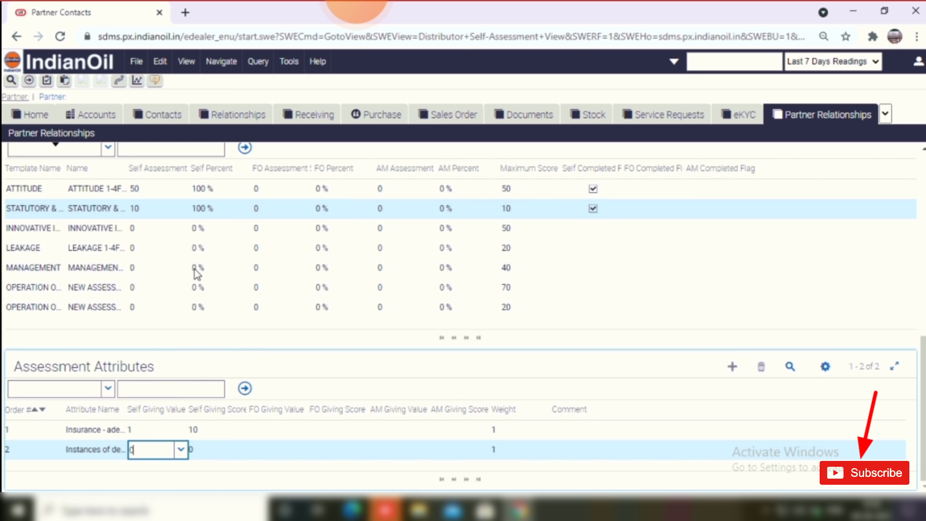
Set the Self Giving Value of the INNOVATIVE assessment's only attribute to 4.
left_click(165, 230)
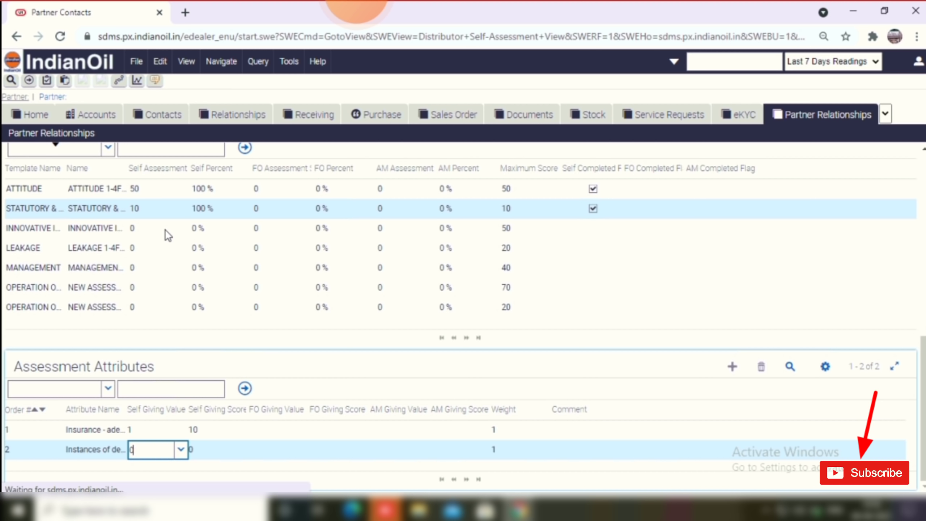
left_click(157, 469)
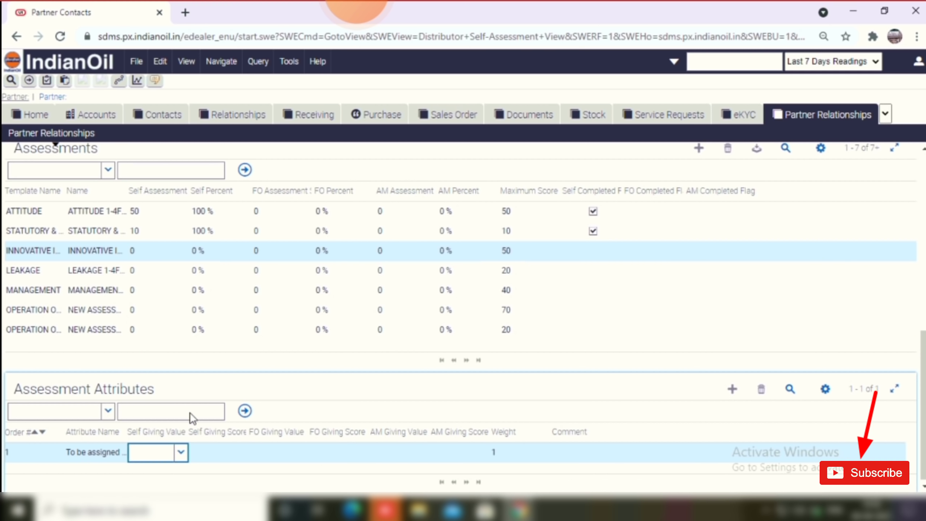
left_click(182, 453)
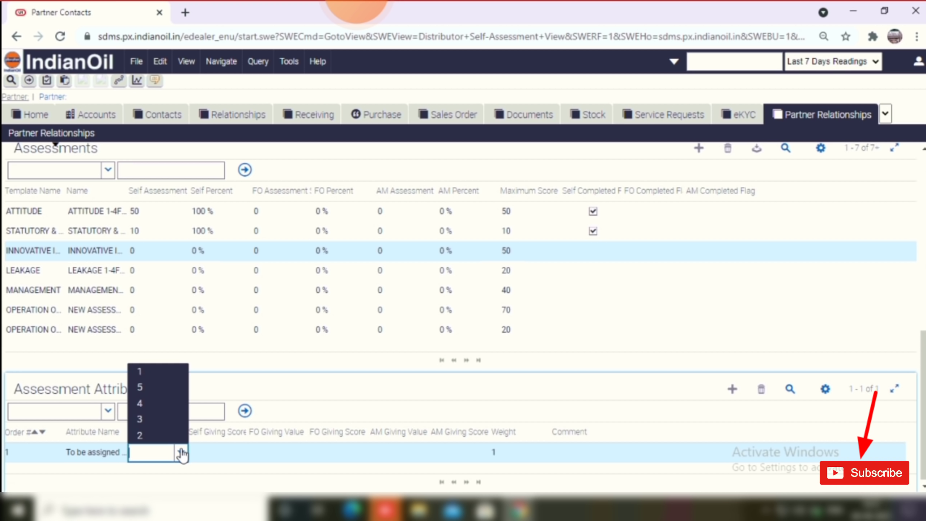
left_click(167, 403)
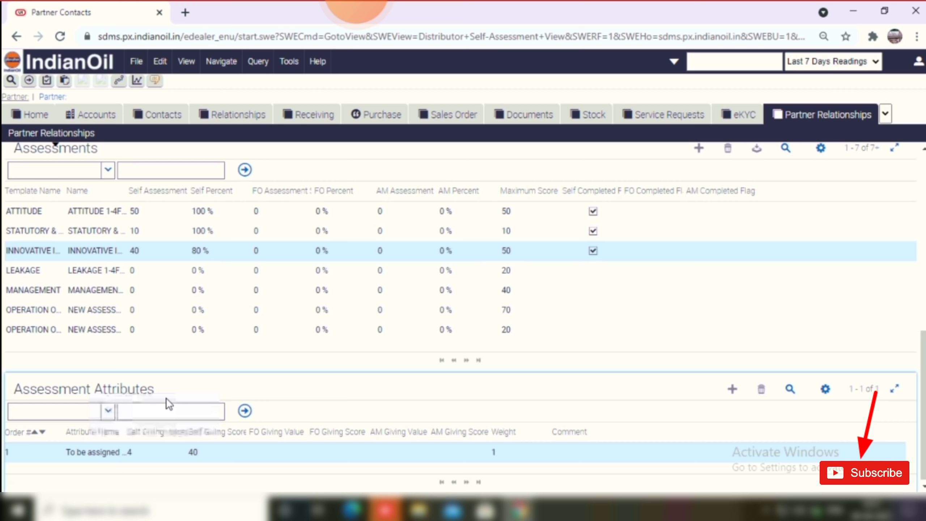
Set the Self Giving Value of the LEAKAGE assessment's leakage attribute to "within 1-2 Hrs".
left_click(137, 258)
right_click(141, 263)
key("Escape")
left_click(148, 270)
left_click(179, 452)
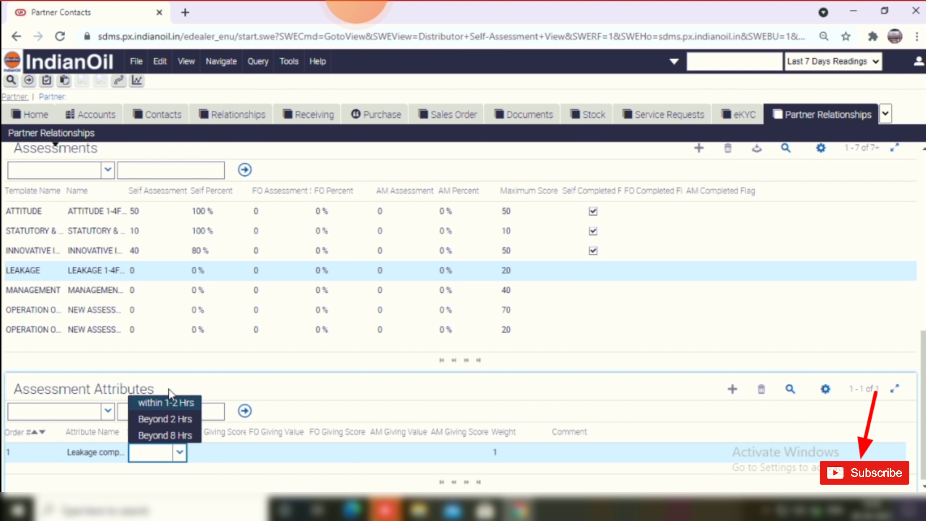
left_click(167, 409)
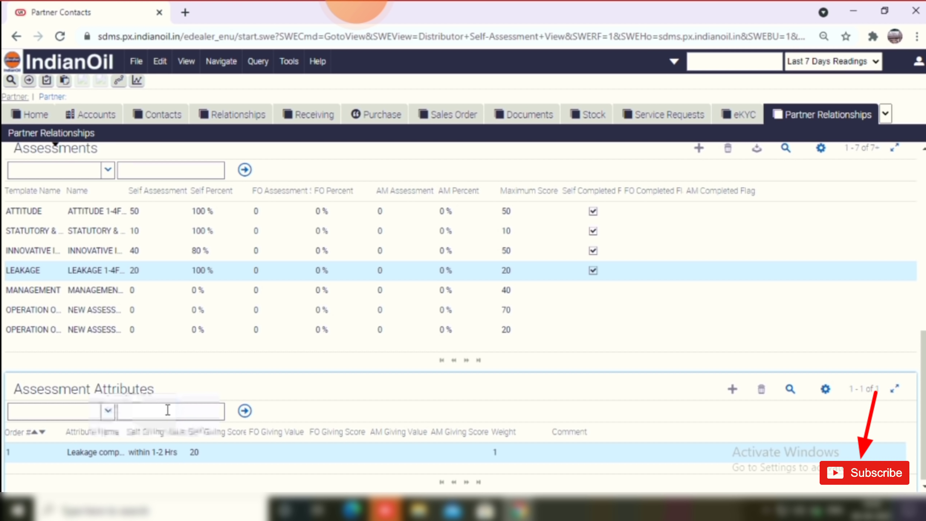
Set the Self Giving Value of the MANAGEMENT assessment's attribute to "Personal Full Time".
left_click(151, 288)
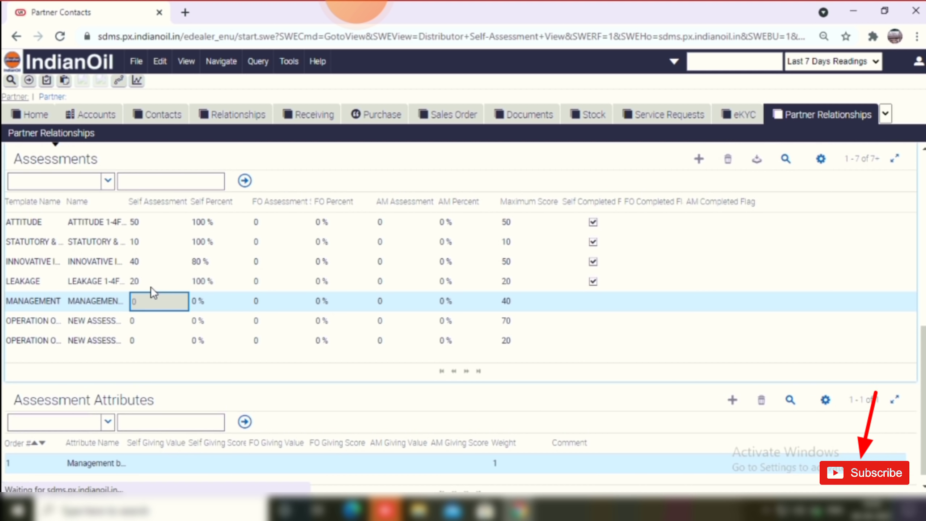
left_click(161, 471)
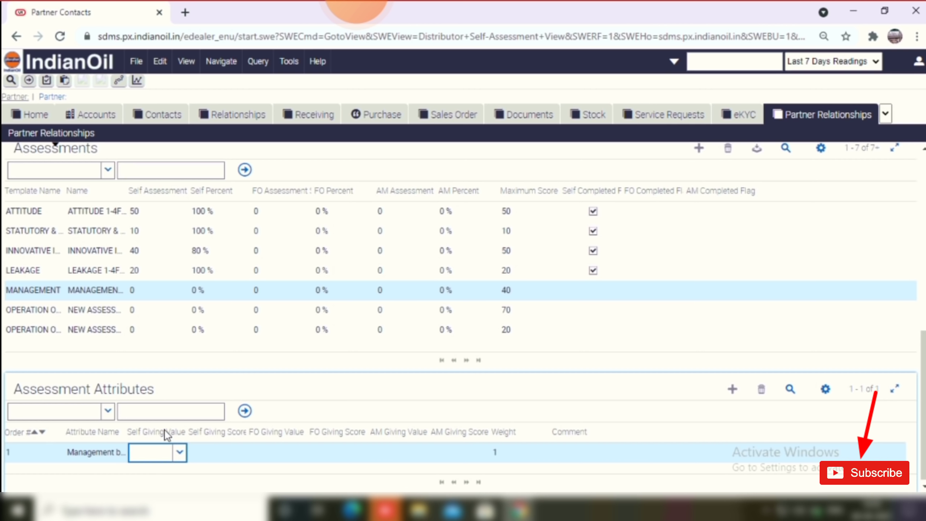
left_click(181, 452)
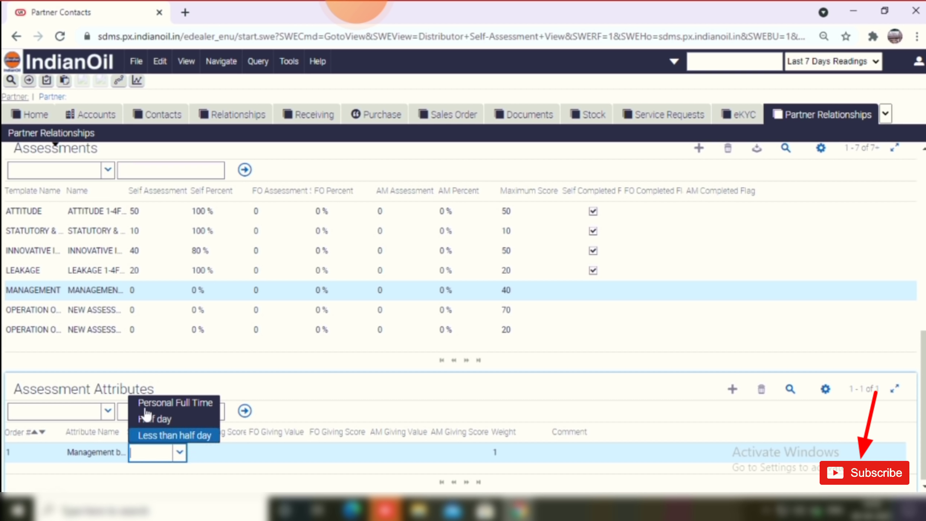
left_click(173, 405)
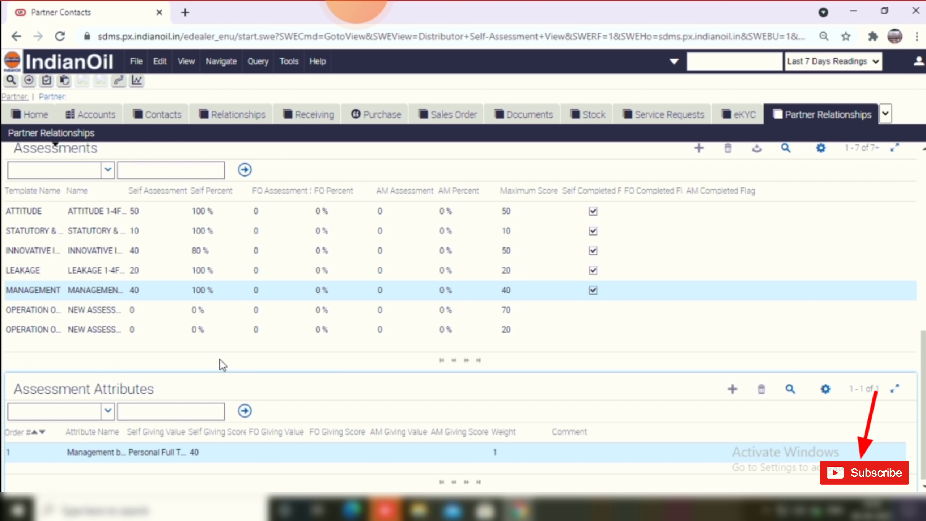
In the first OPERATION assessment (maximum score 70), set the Self Giving Value of attributes 1 through 4 to 1.
left_click(146, 309)
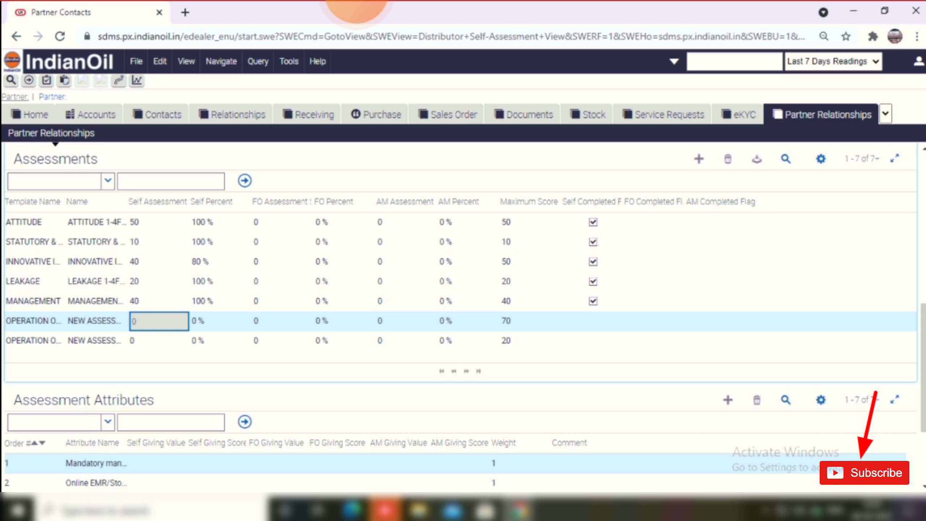
scroll(917, 465, "down", 3)
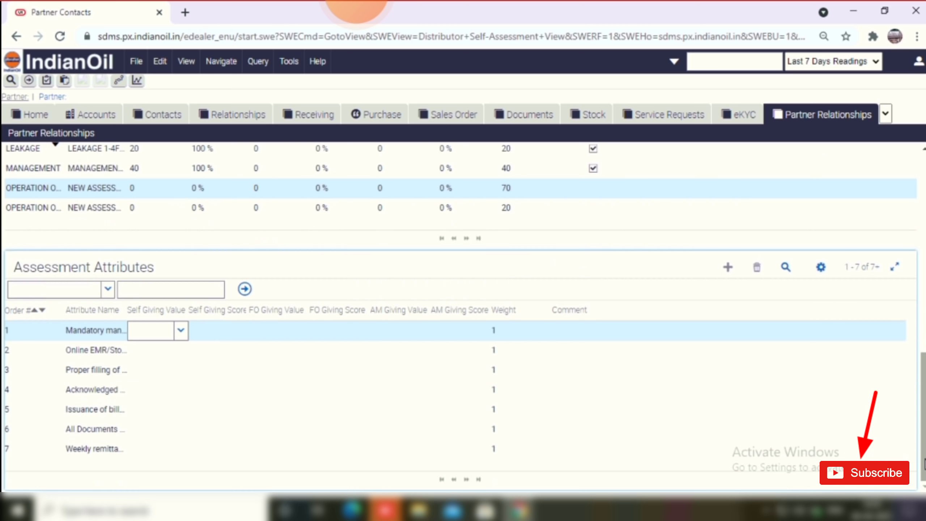
left_click(182, 331)
right_click(172, 354)
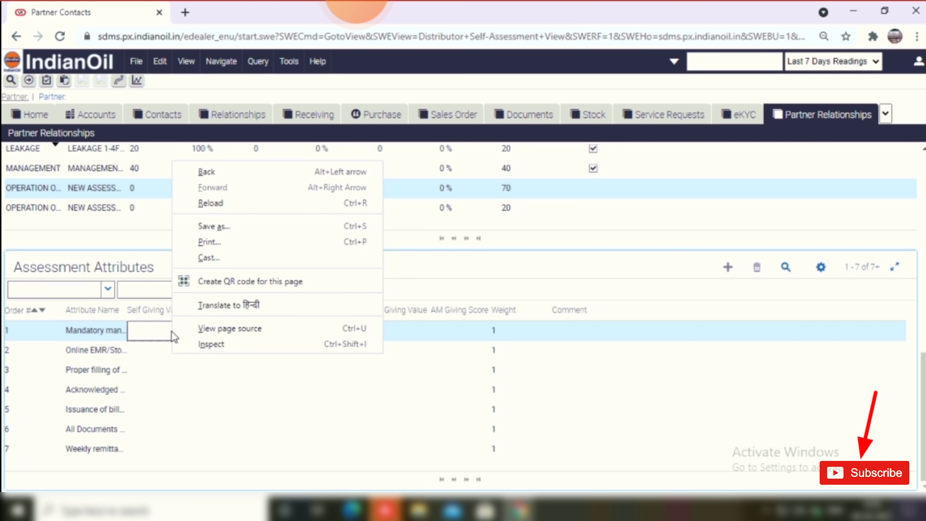
key("Escape")
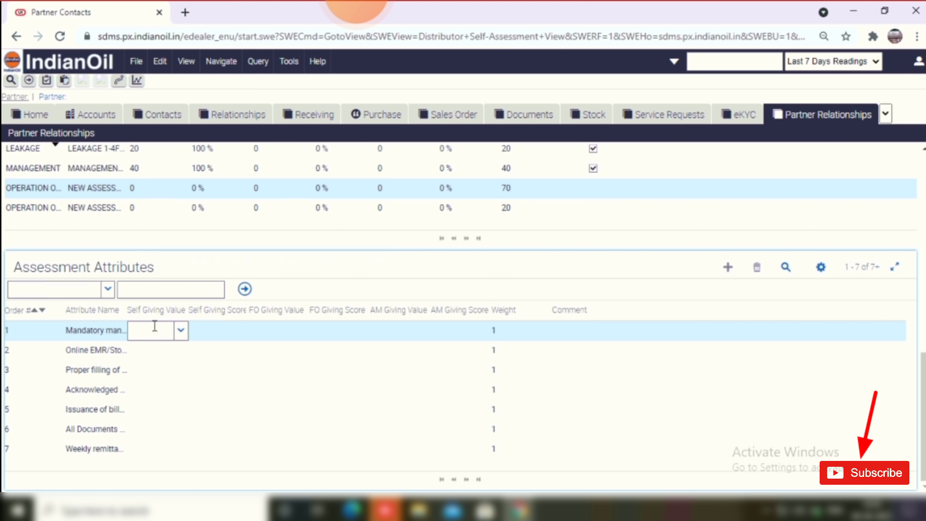
right_click(180, 331)
key("Escape")
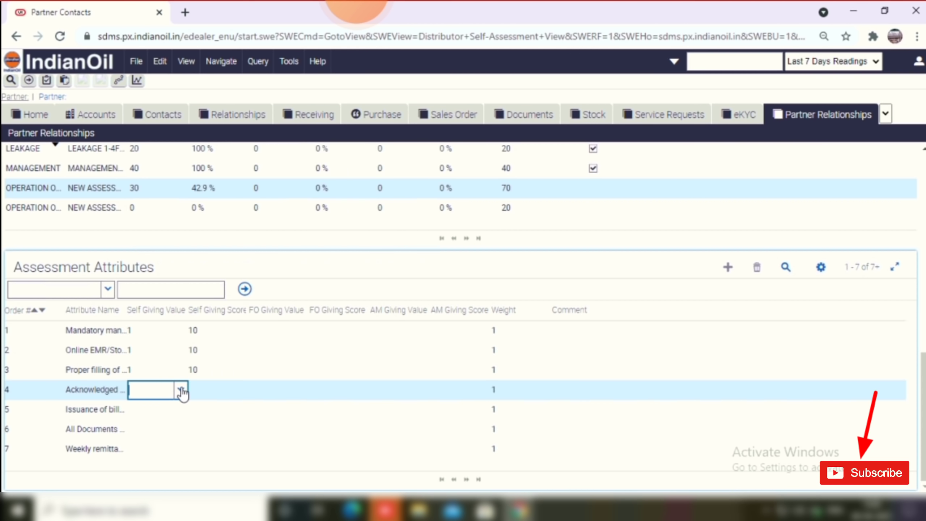
left_click(180, 388)
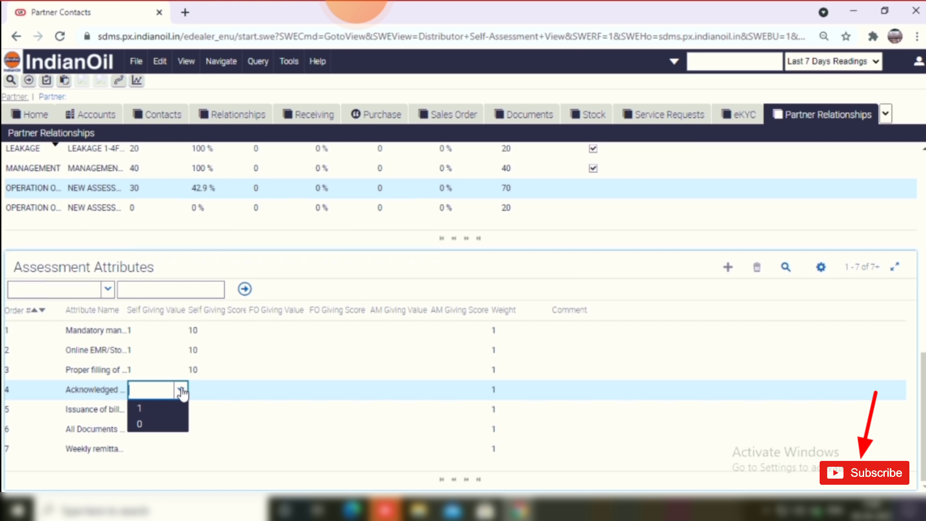
left_click(137, 407)
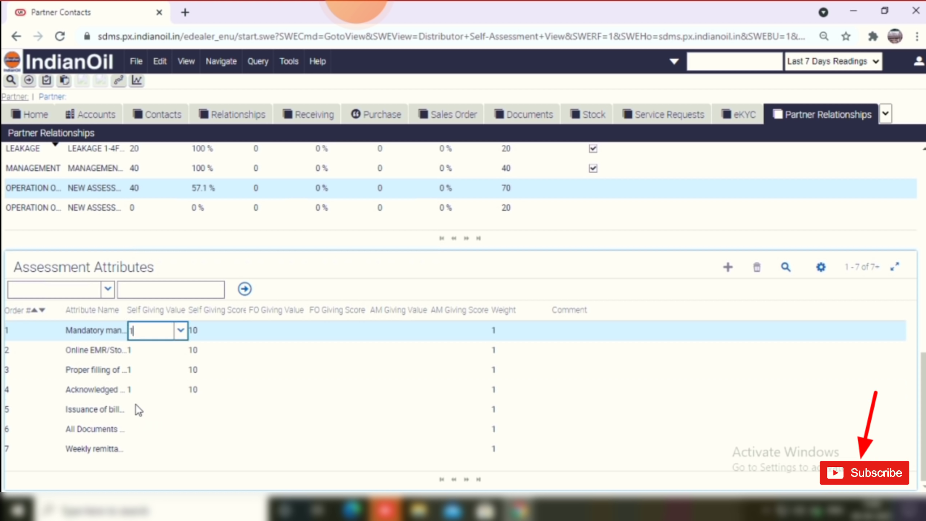
Set the Self Giving Value of the fifth attribute, Issuance of bills, to 1.
right_click(155, 407)
left_click(155, 407)
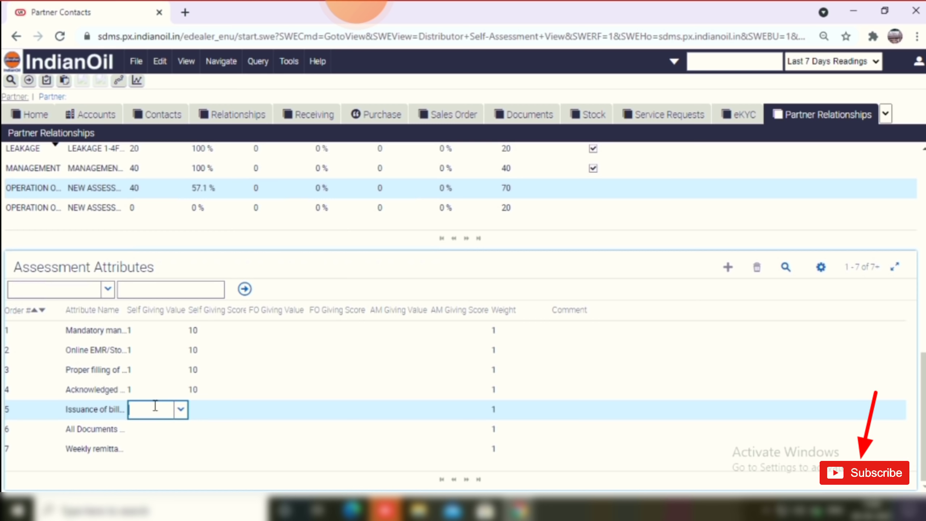
right_click(182, 410)
left_click(182, 409)
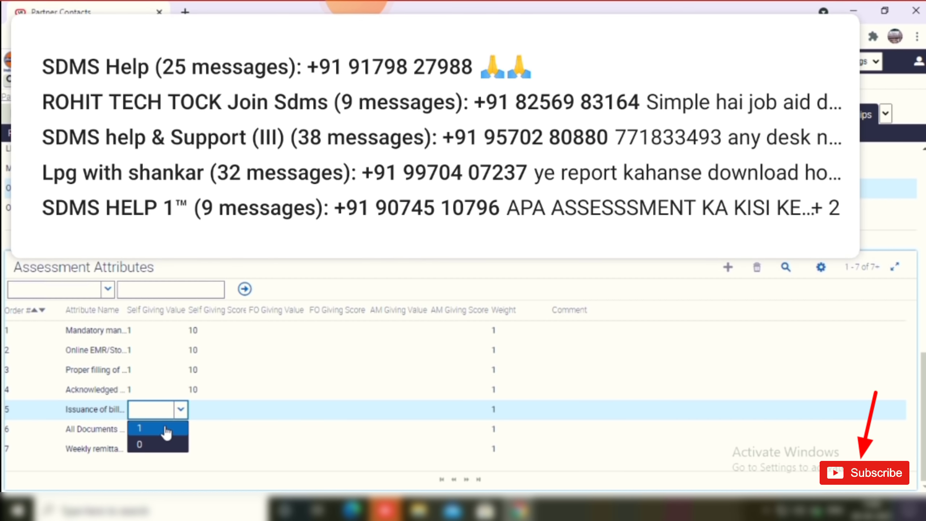
left_click(166, 430)
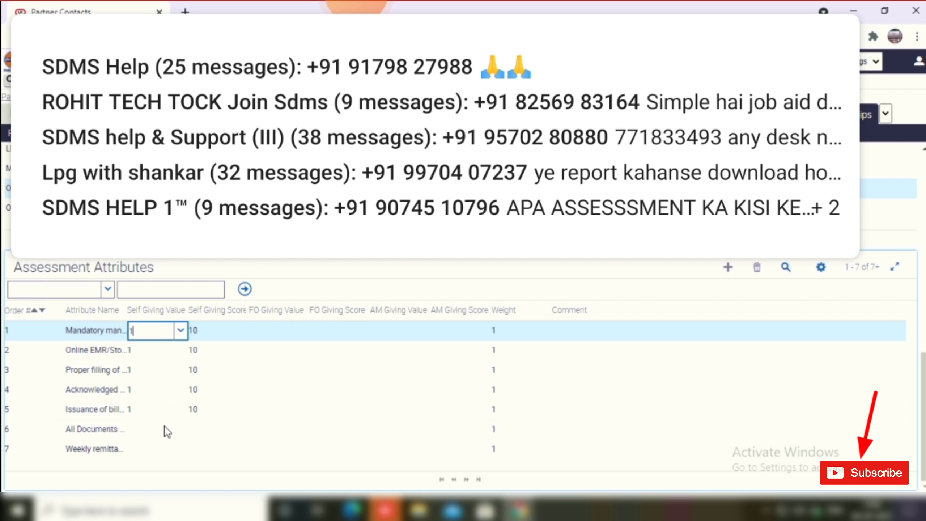
Set the Self Giving Value to 1 for both the All Documents attribute and the Weekly remittance attribute.
right_click(144, 440)
left_click(144, 438)
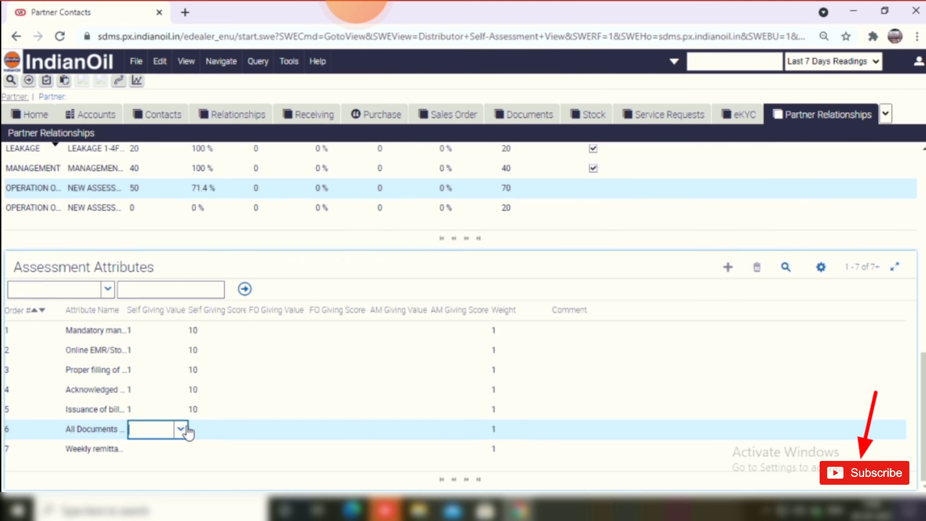
right_click(187, 426)
left_click(187, 426)
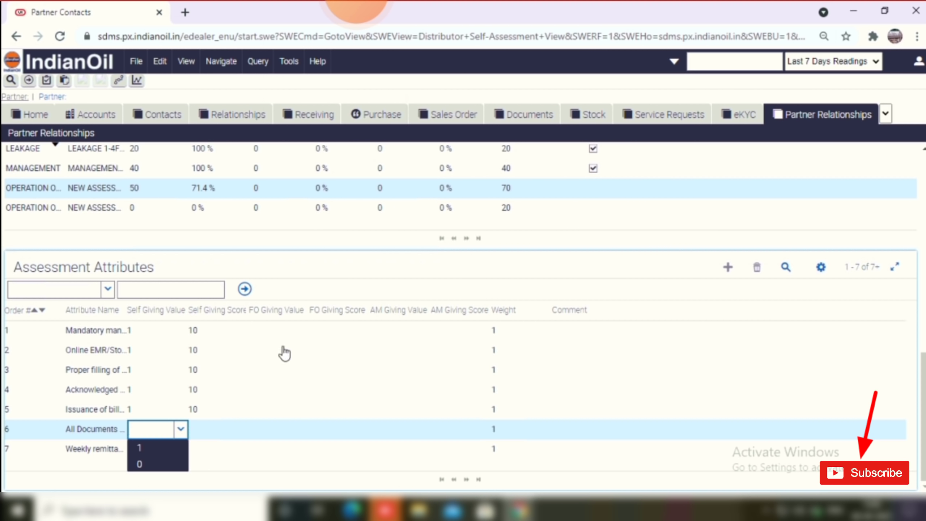
left_click(151, 451)
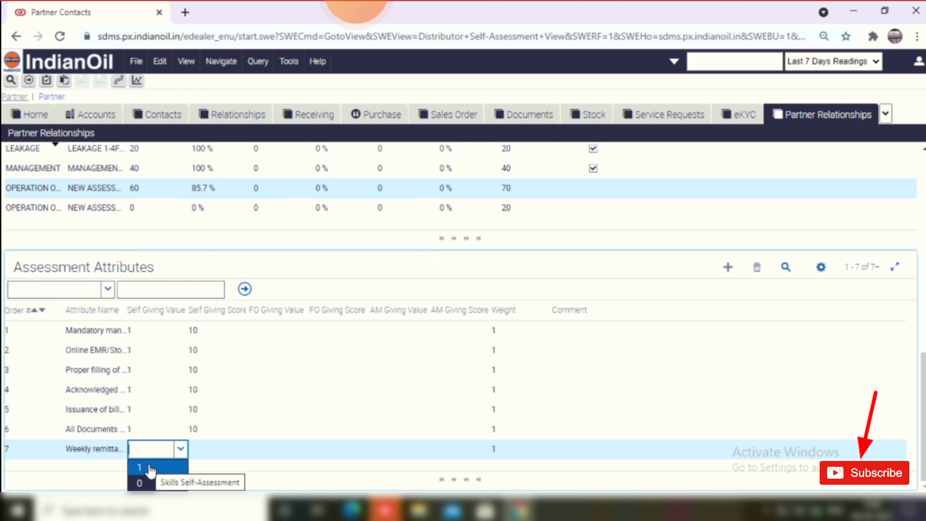
left_click(149, 465)
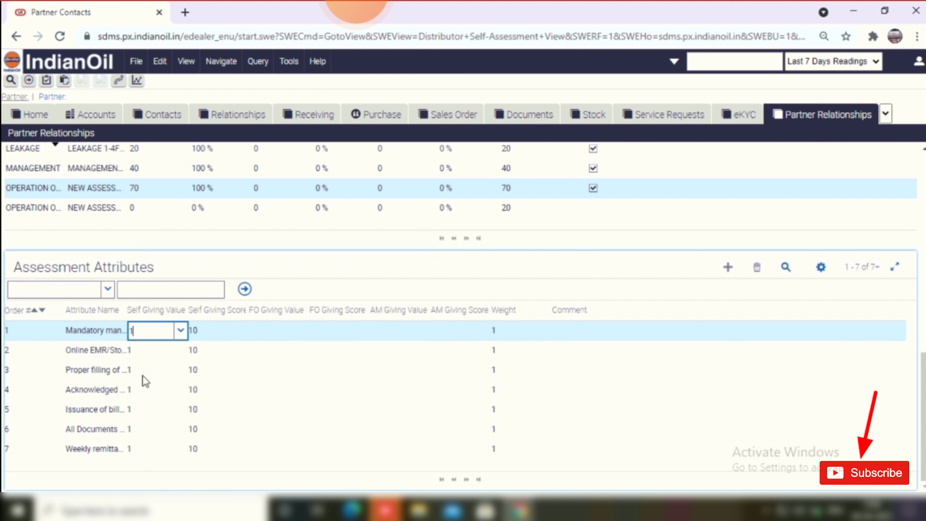
In the second OPERATION assessment (maximum score 20), set the Self Giving Value of the "% of customers with Tel. Nos" attribute to >80.
left_click(159, 208)
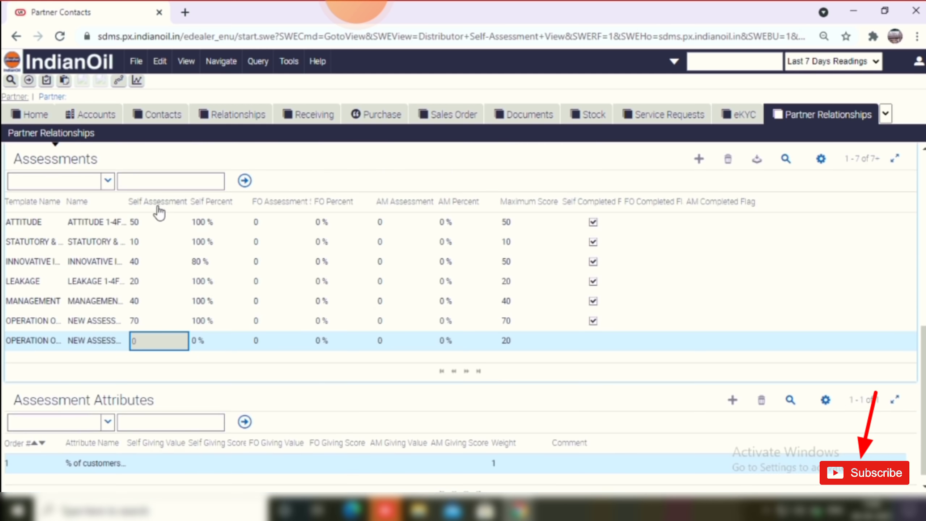
left_click(236, 453)
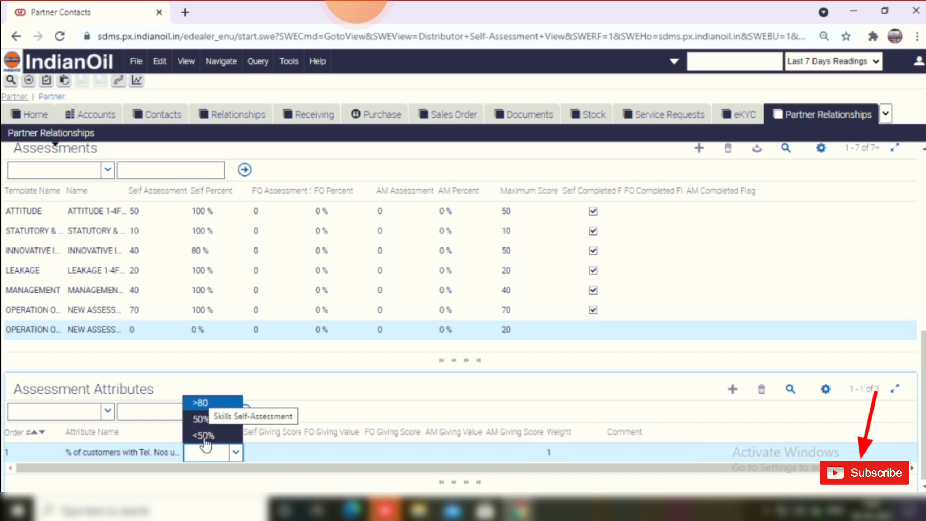
left_click(216, 404)
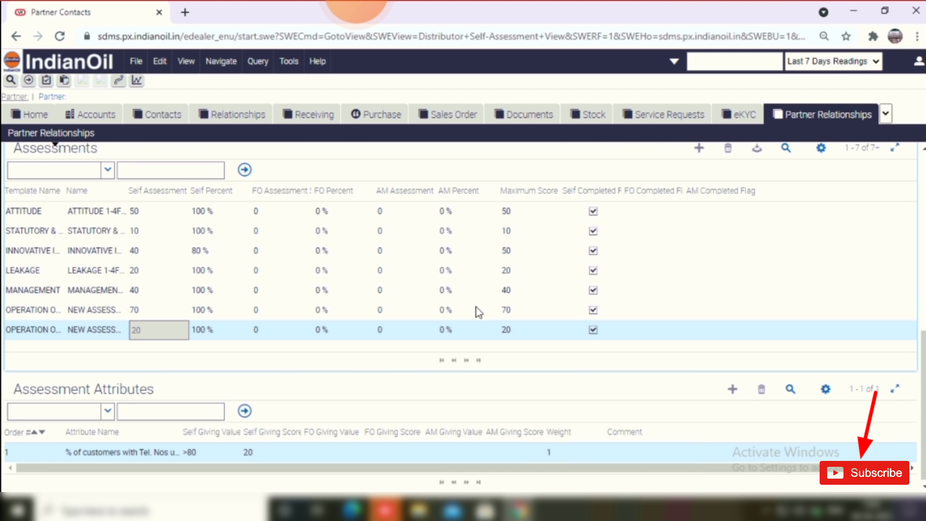
Show the next set of assessments and check the Self Giving Values of the RMDG assessment's two attributes.
left_click(479, 361)
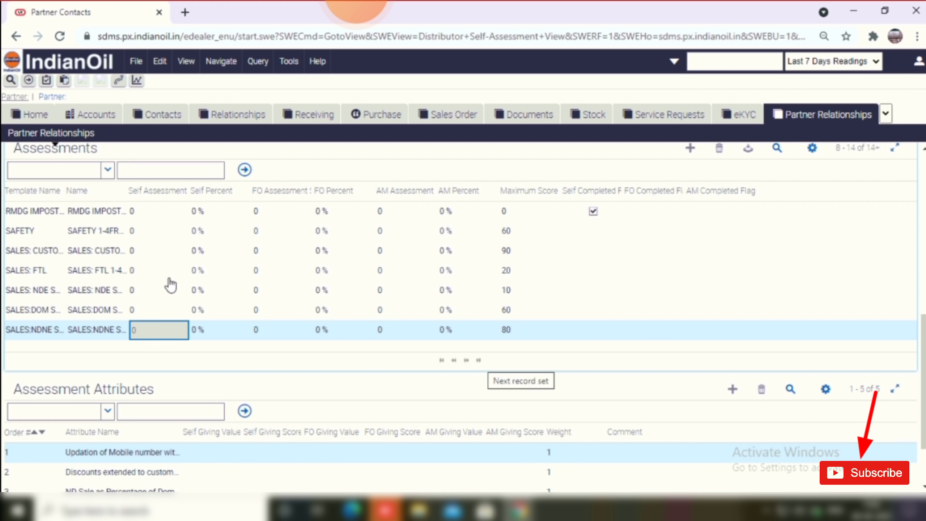
left_click(158, 213)
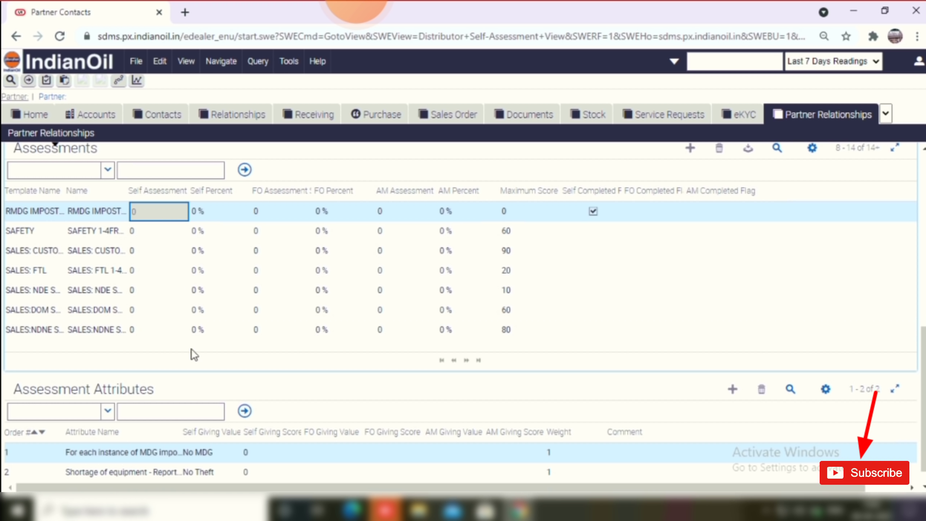
left_click(214, 453)
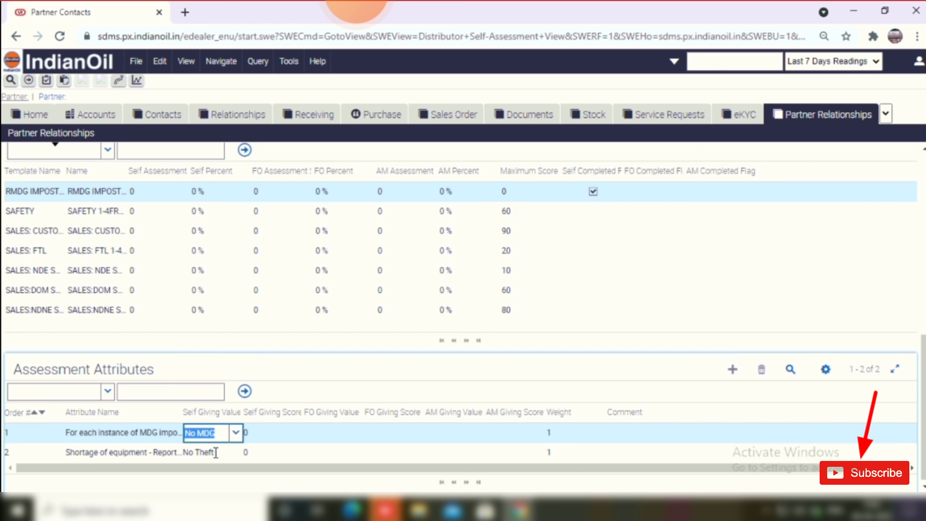
right_click(214, 452)
key("Escape")
left_click(214, 451)
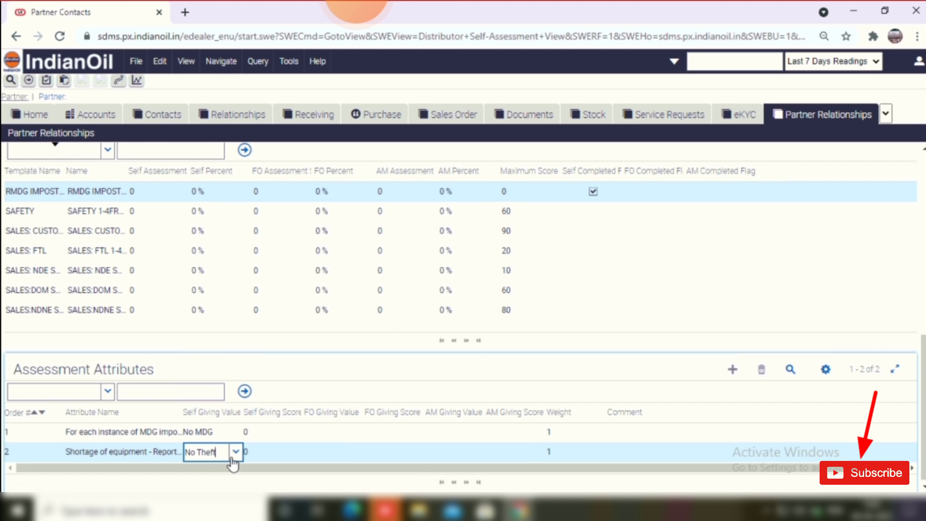
right_click(227, 457)
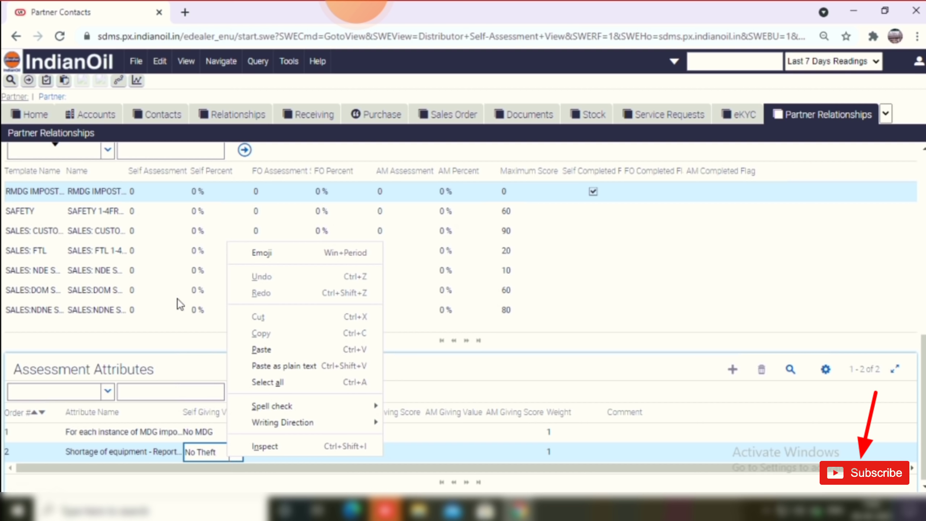
In the SAFETY assessment, set the Self Giving Value of the O ring leak complaints attribute to "<2 % of deliveries".
left_click(152, 211)
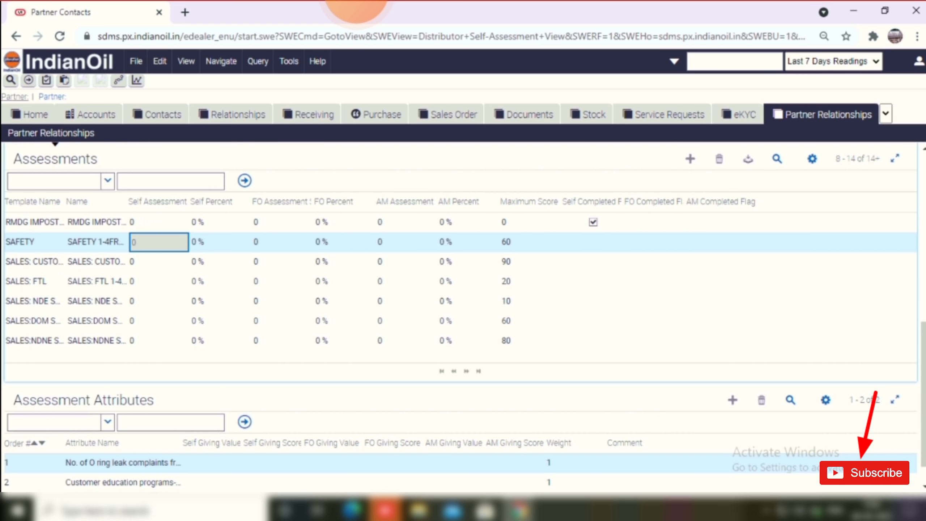
scroll(207, 437, "down", 1)
left_click(207, 436)
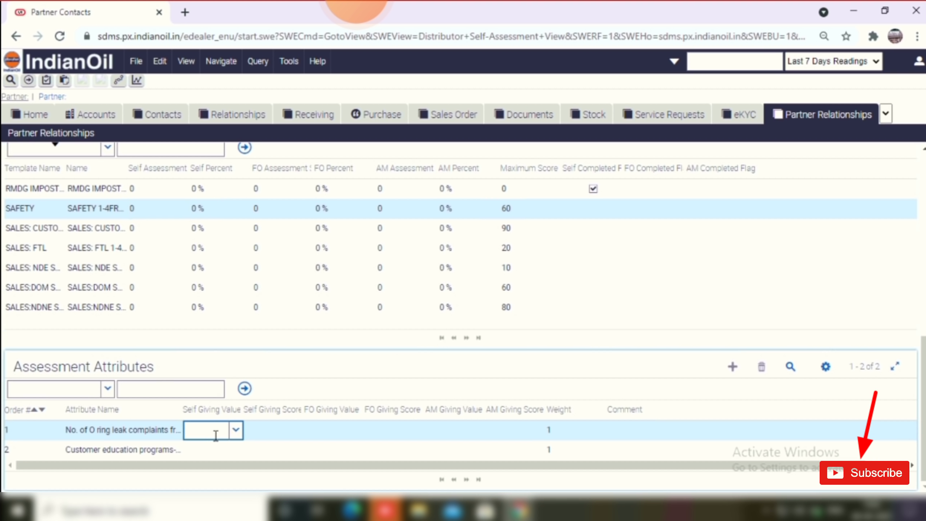
left_click(236, 431)
left_click(236, 431)
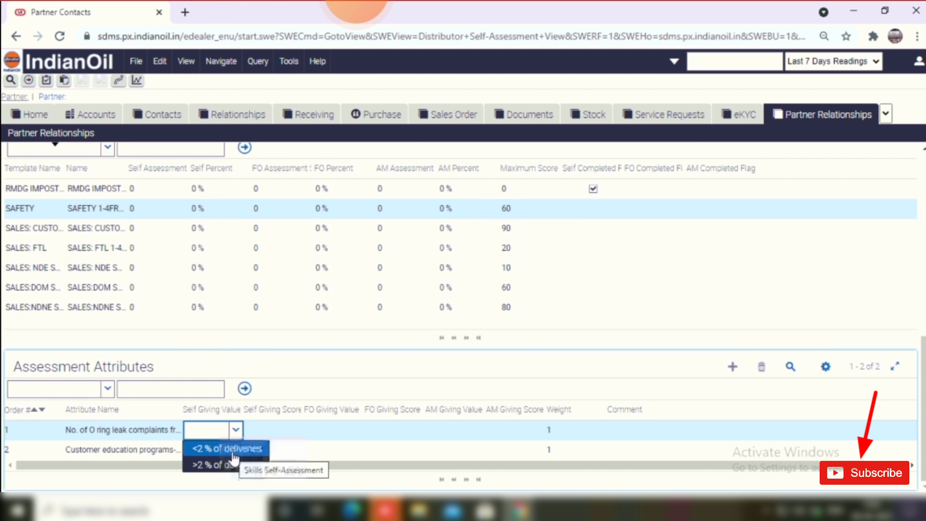
left_click(234, 452)
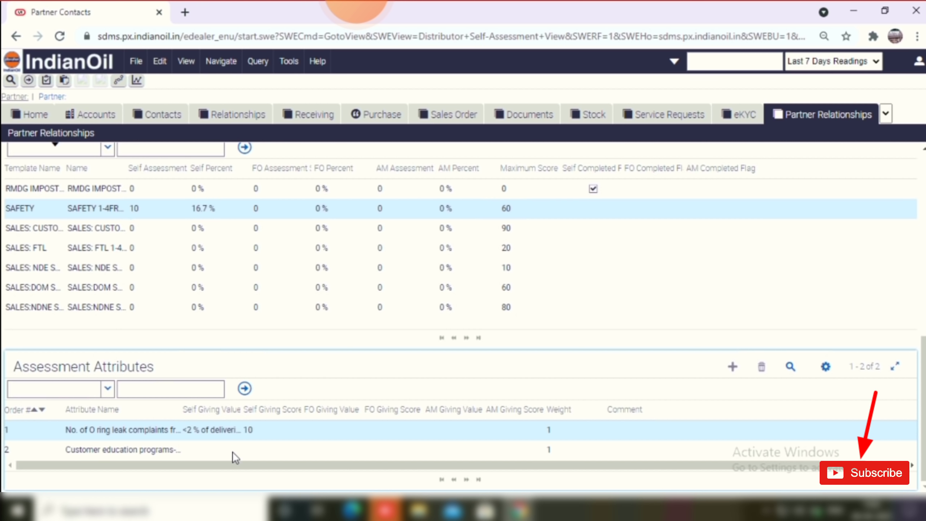
Set the Self Giving Value of the SAFETY assessment's Customer education programs attribute to 5.
left_click(231, 452)
right_click(218, 449)
key("Escape")
left_click(217, 448)
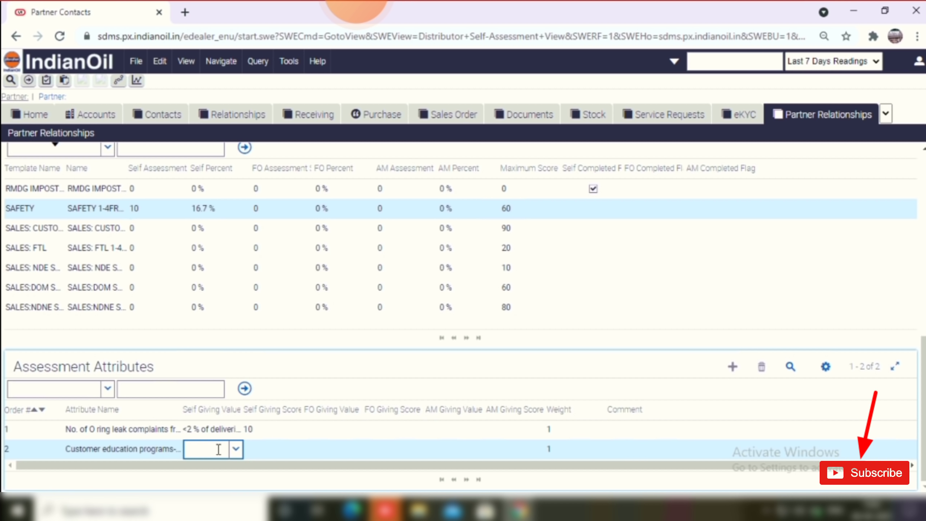
right_click(249, 445)
right_click(231, 452)
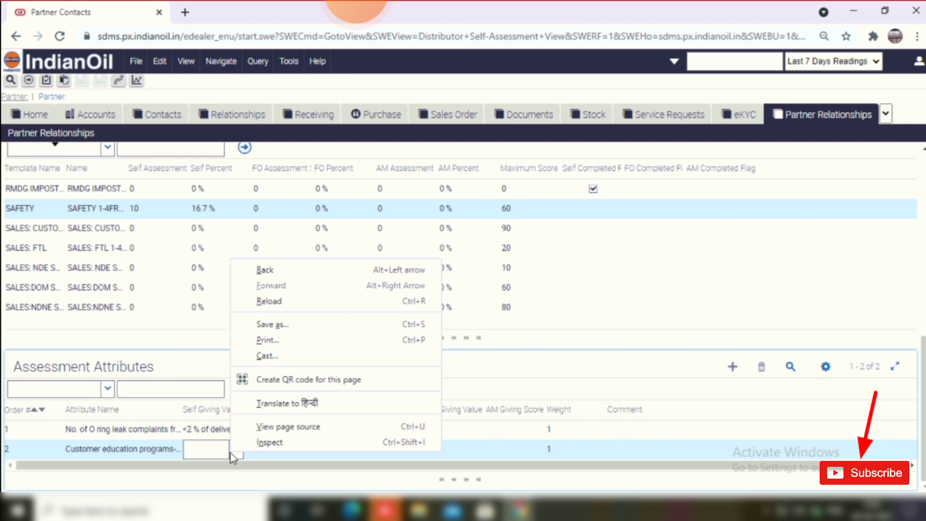
left_click(233, 452)
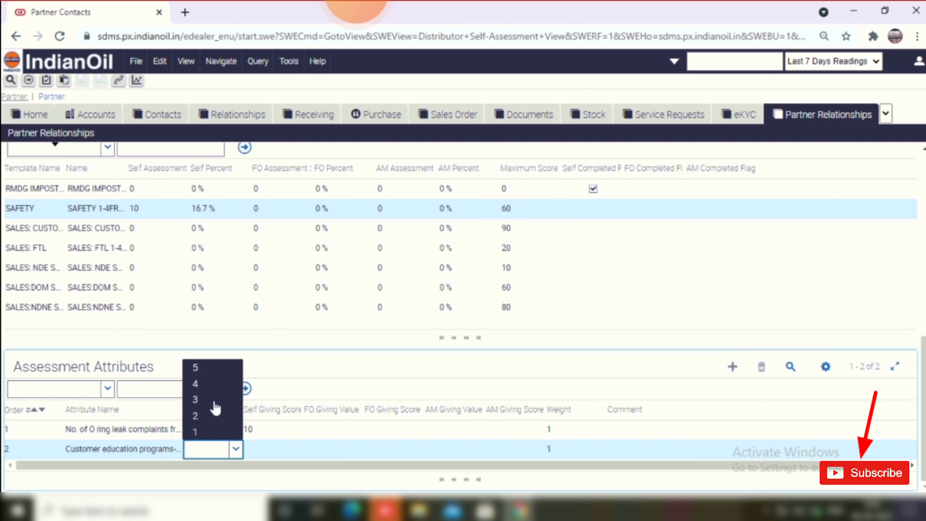
left_click(202, 367)
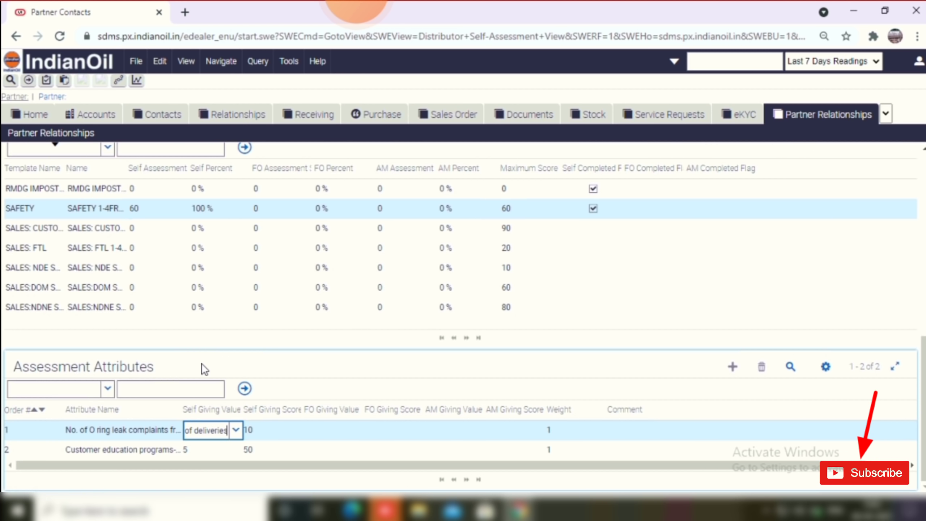
In the SALES: CUSTO... assessment (maximum score 90), set the Self Giving Value of the "Whether prepaid - refills / NC" attribute to 1.
left_click(138, 229)
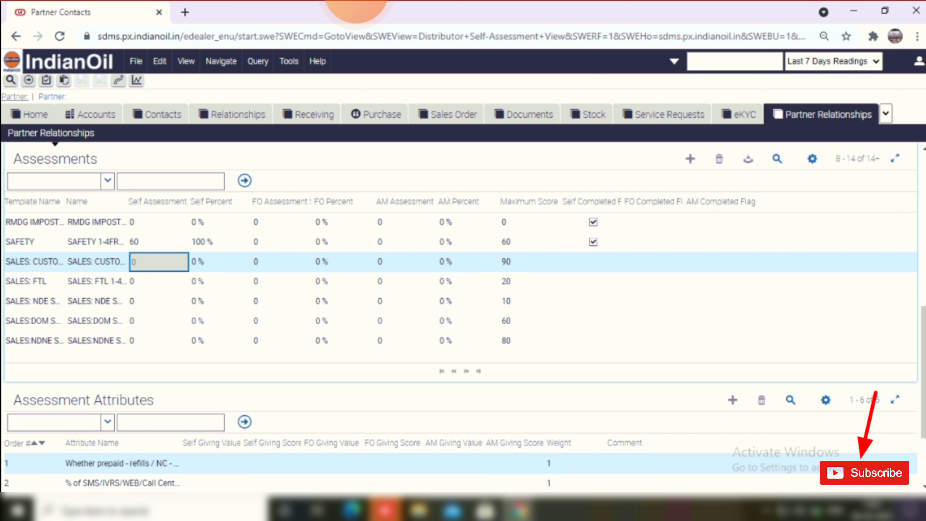
scroll(463, 317, "down", 3)
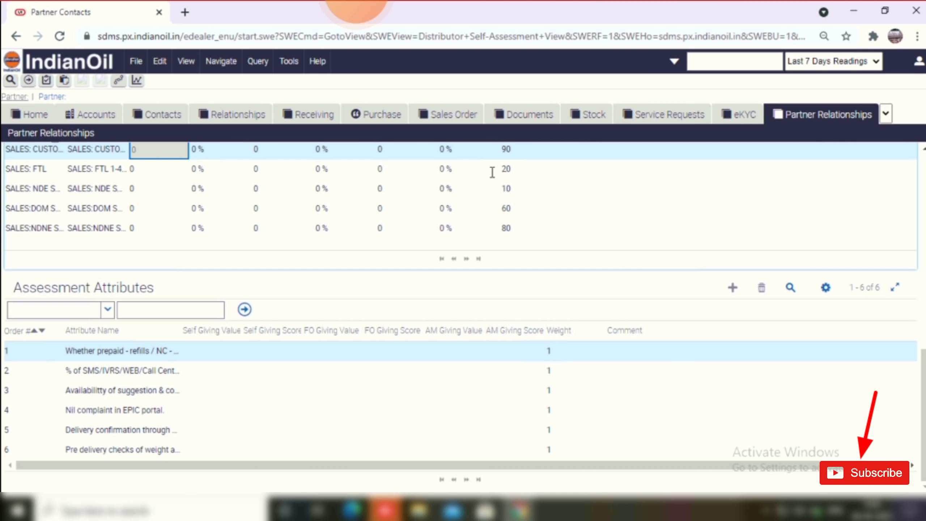
left_click(204, 354)
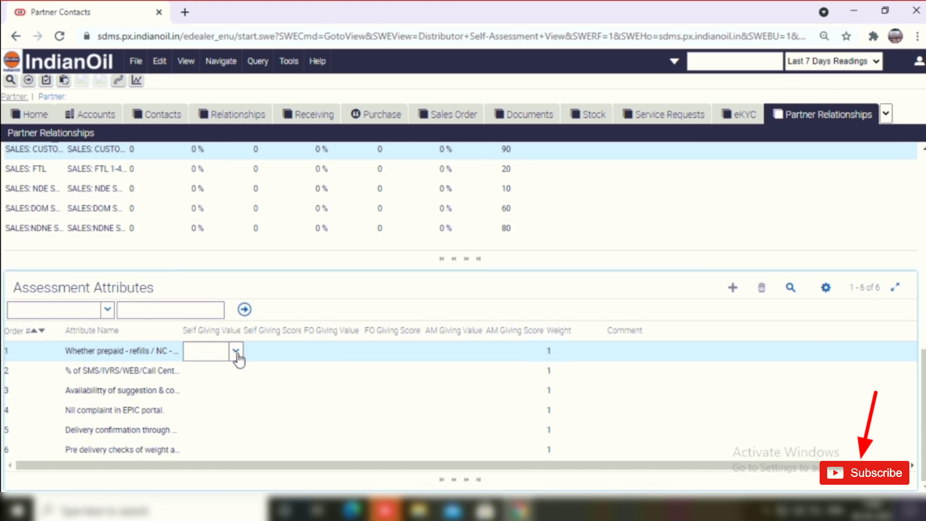
left_click(236, 352)
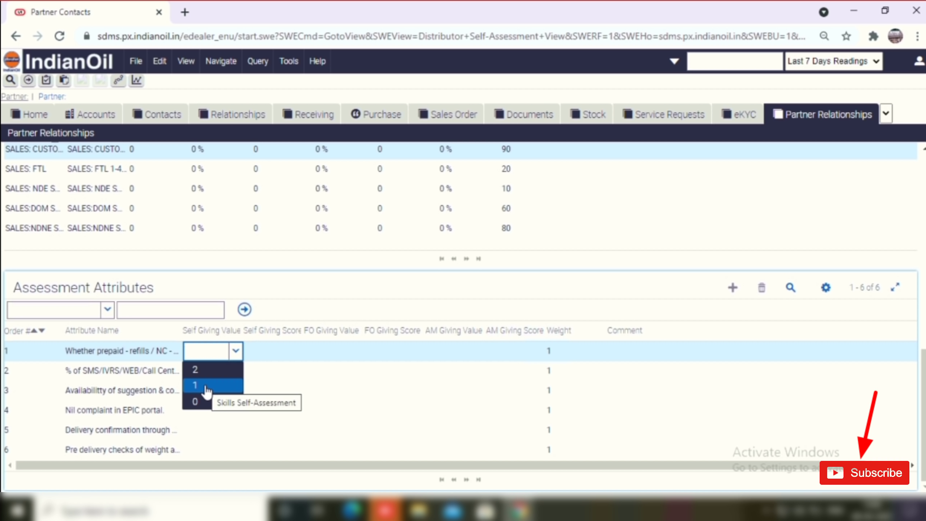
key("Up")
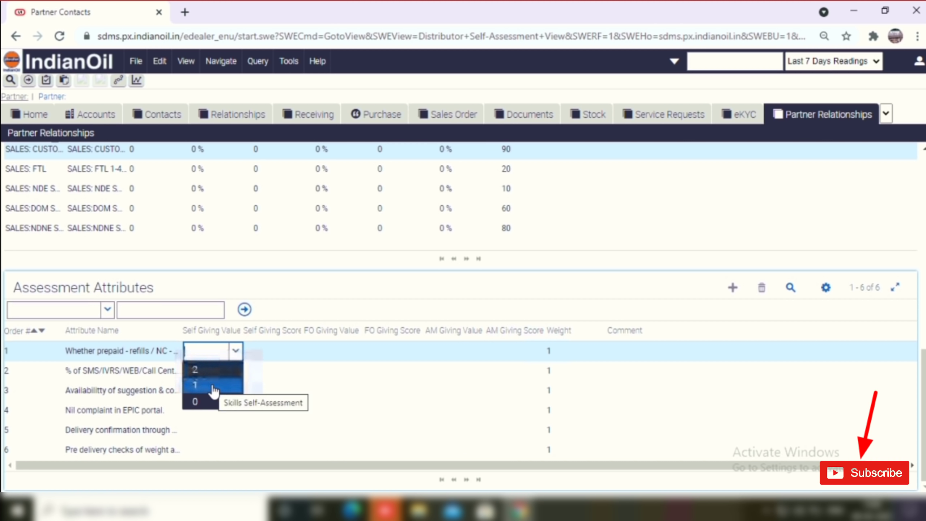
left_click(213, 387)
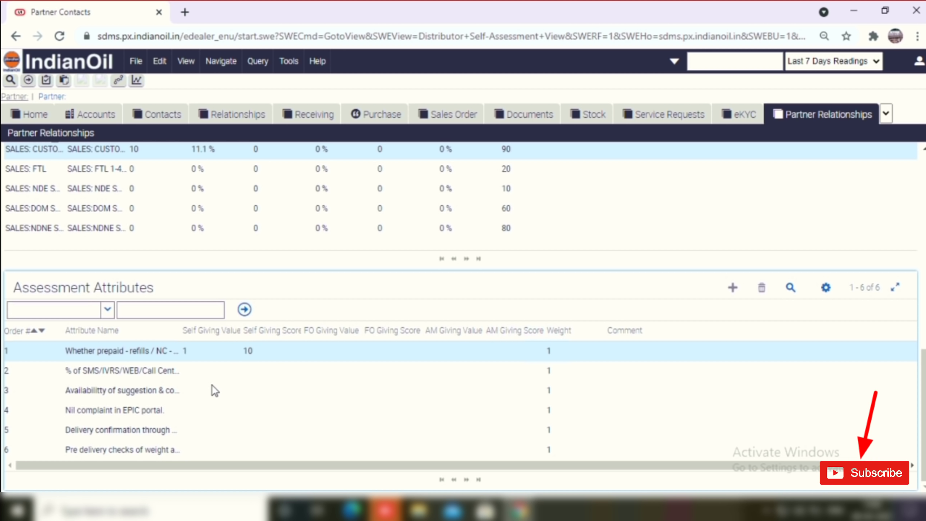
Set the Self Giving Value of the "% of SMS/IVRS/WEB/Call Cent..." attribute to 2.
right_click(201, 374)
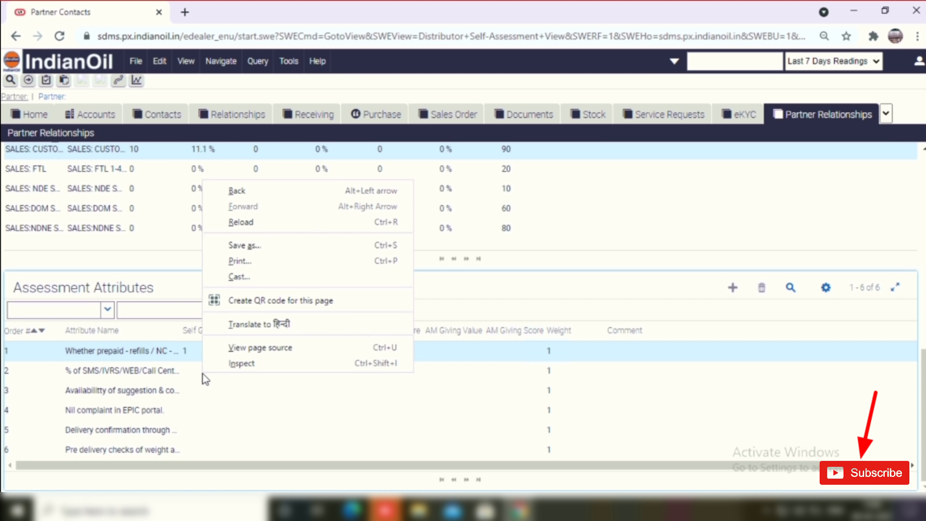
left_click(203, 374)
left_click(202, 374)
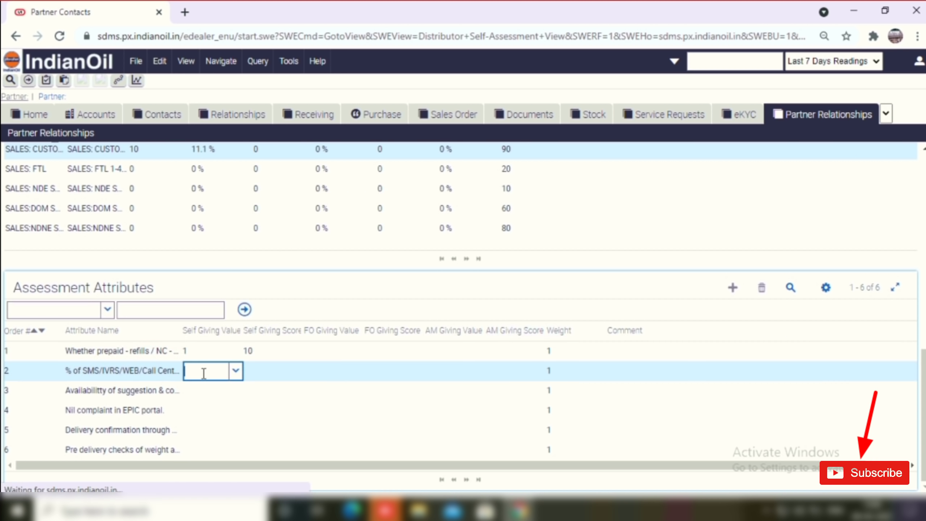
right_click(241, 372)
left_click(242, 373)
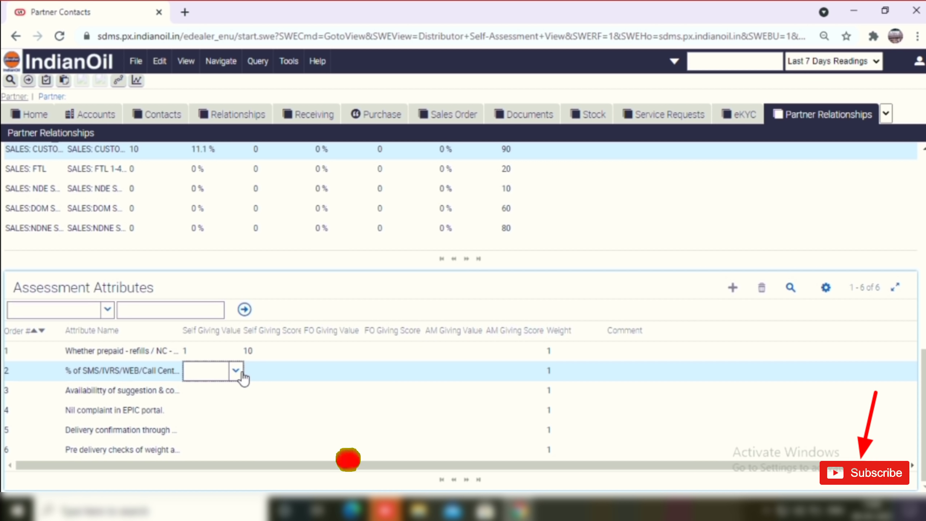
left_click(239, 372)
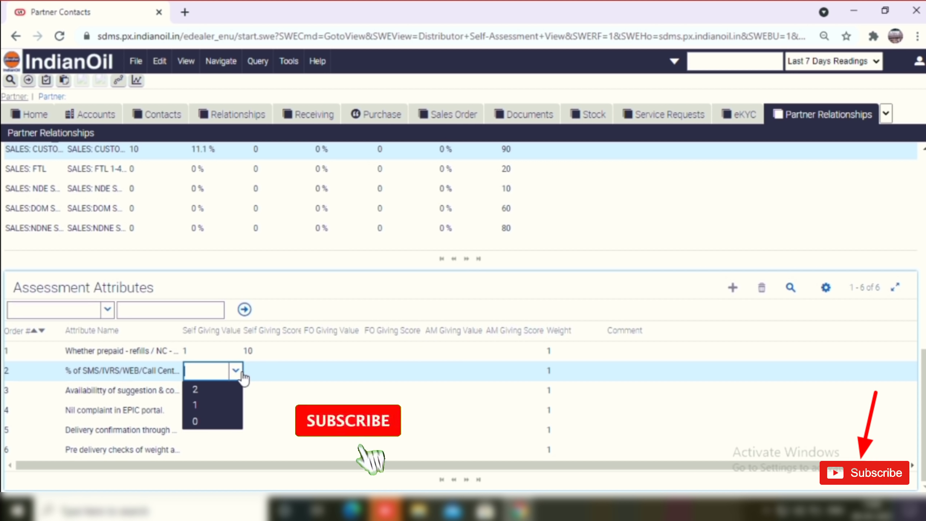
left_click(201, 394)
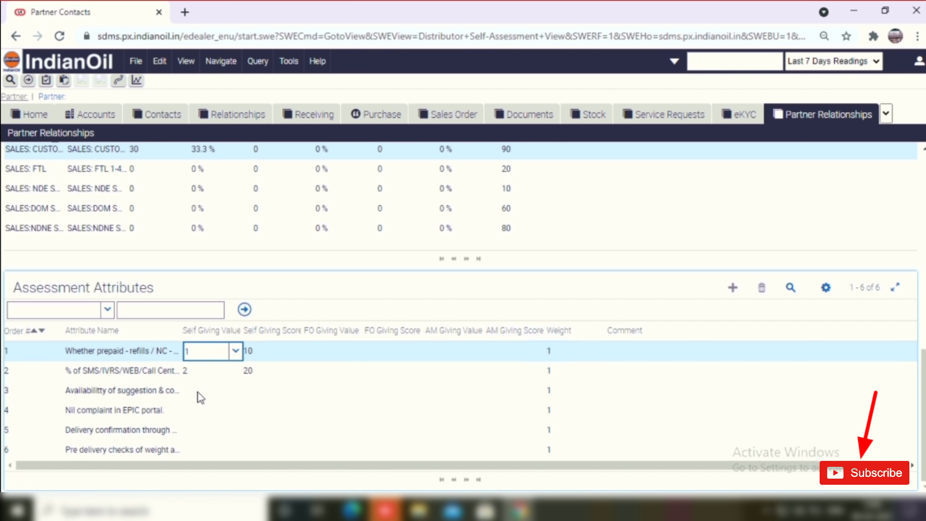
Set the Self Giving Value of the attribute on availability of suggestion and complaint facilities (order 3) to 1.
right_click(198, 393)
left_click(217, 392)
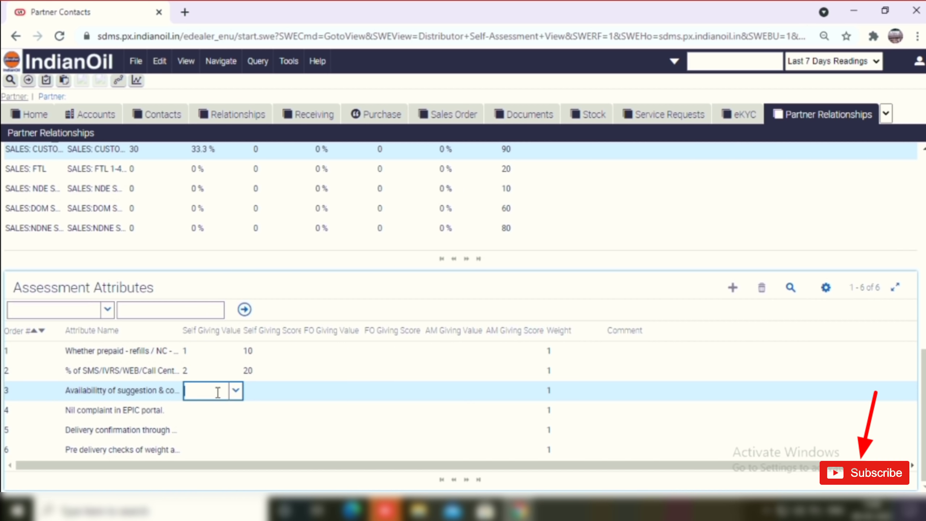
right_click(235, 393)
left_click(237, 396)
left_click(236, 393)
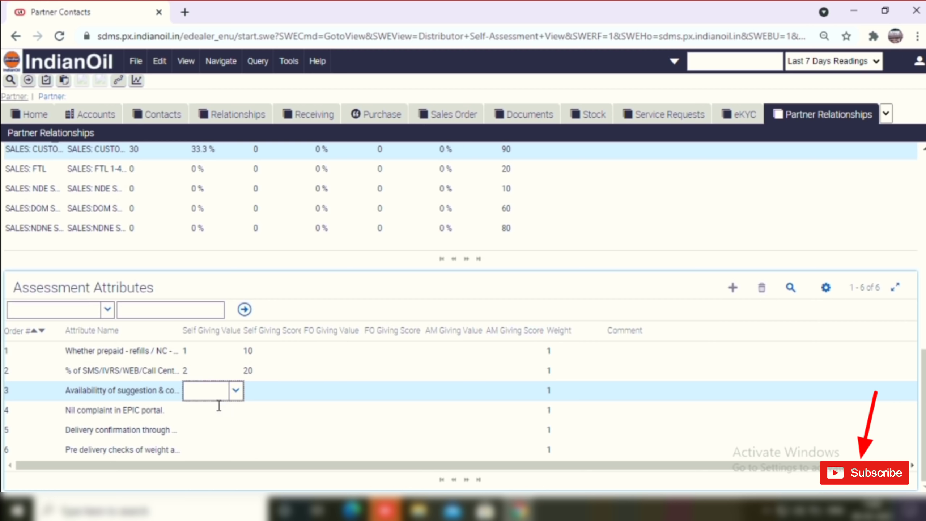
right_click(217, 408)
left_click(236, 394)
right_click(237, 393)
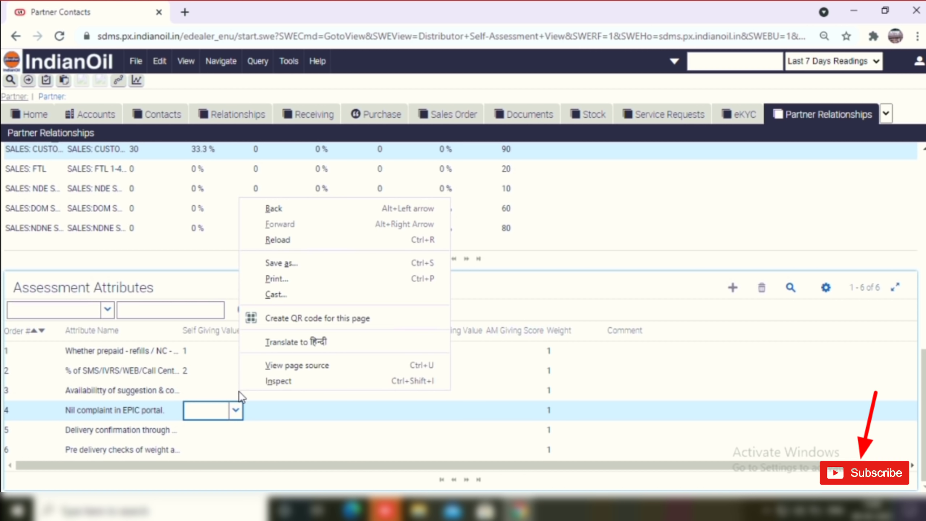
left_click(238, 394)
left_click(236, 391)
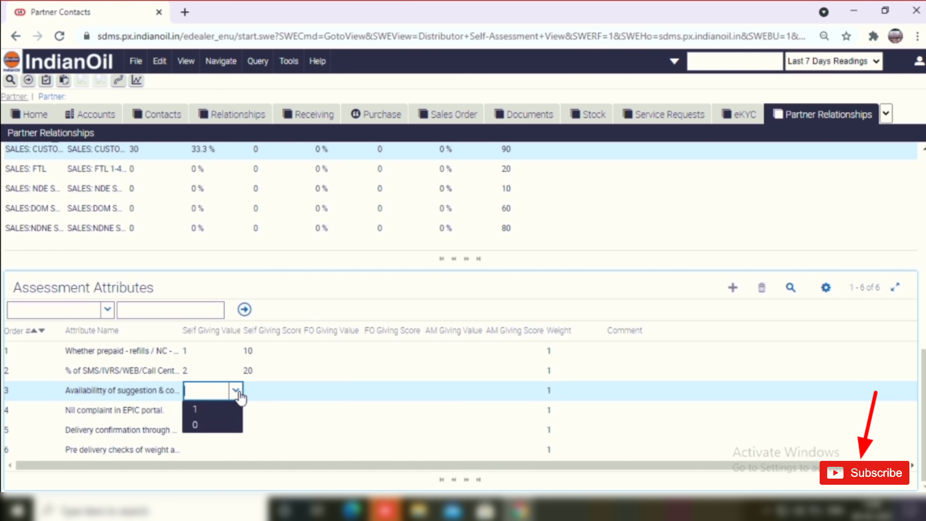
left_click(205, 410)
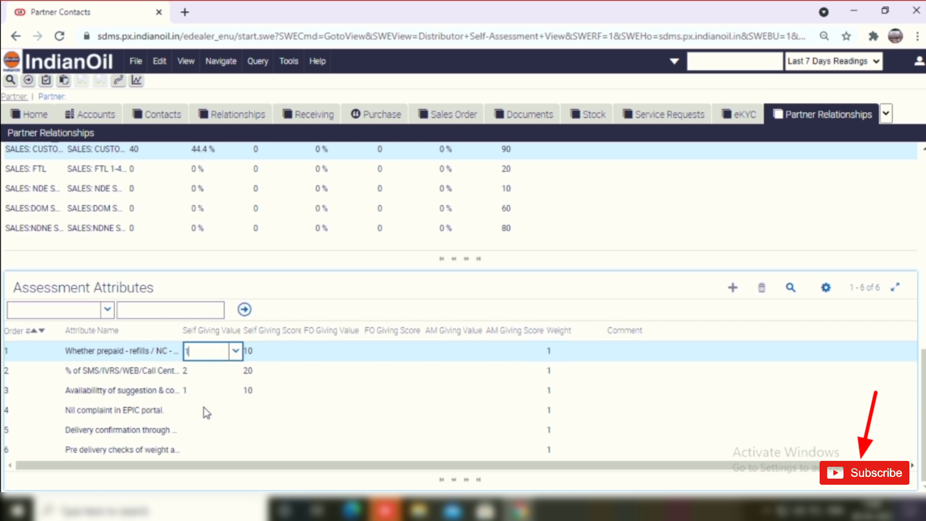
Set the Self Giving Value of the "Nil complaint in EPIC portal" attribute to 1.
left_click(205, 409)
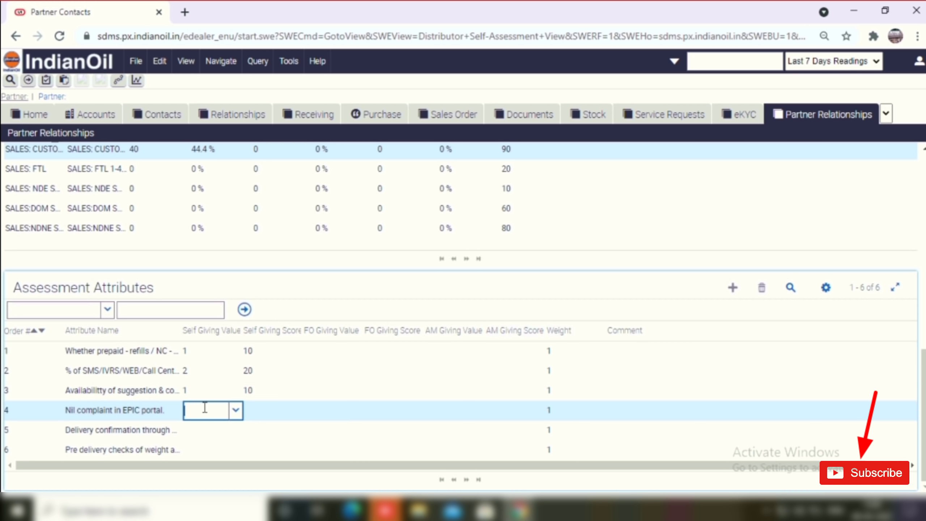
right_click(243, 409)
left_click(236, 414)
left_click(241, 414)
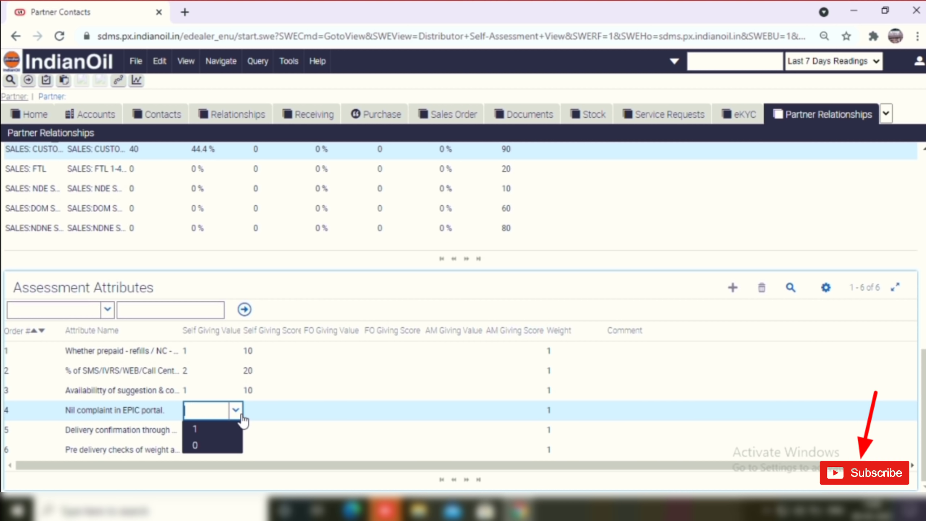
left_click(196, 436)
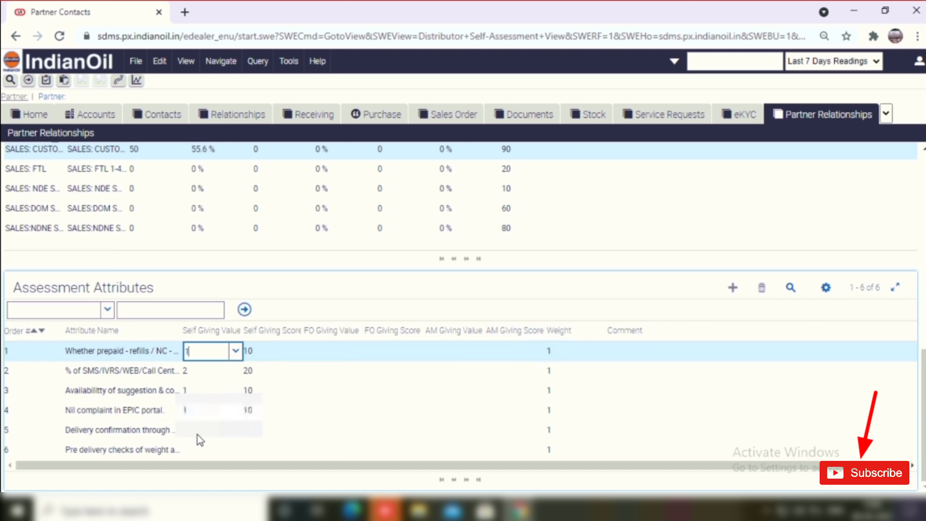
Set the Self Giving Value of the "Delivery confirmation through ..." attribute to 1.
right_click(209, 430)
left_click(210, 430)
left_click(209, 430)
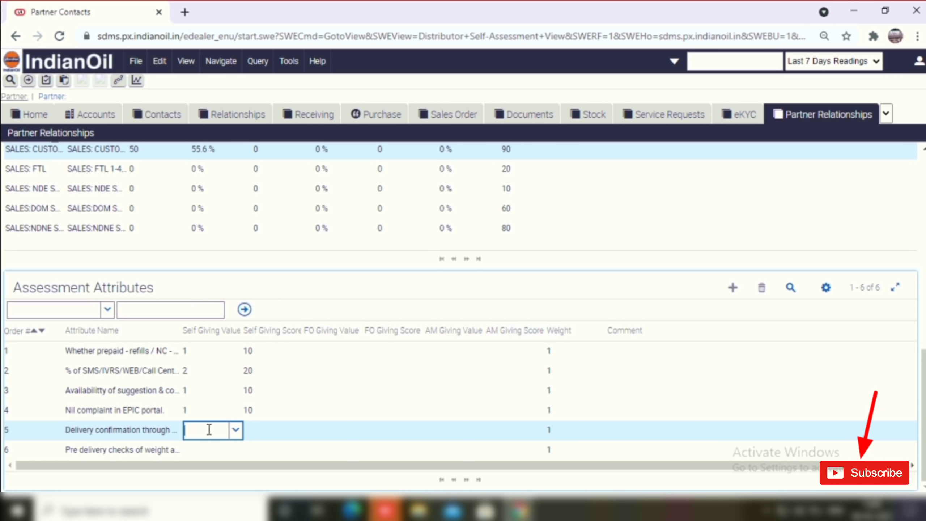
right_click(237, 436)
left_click(236, 436)
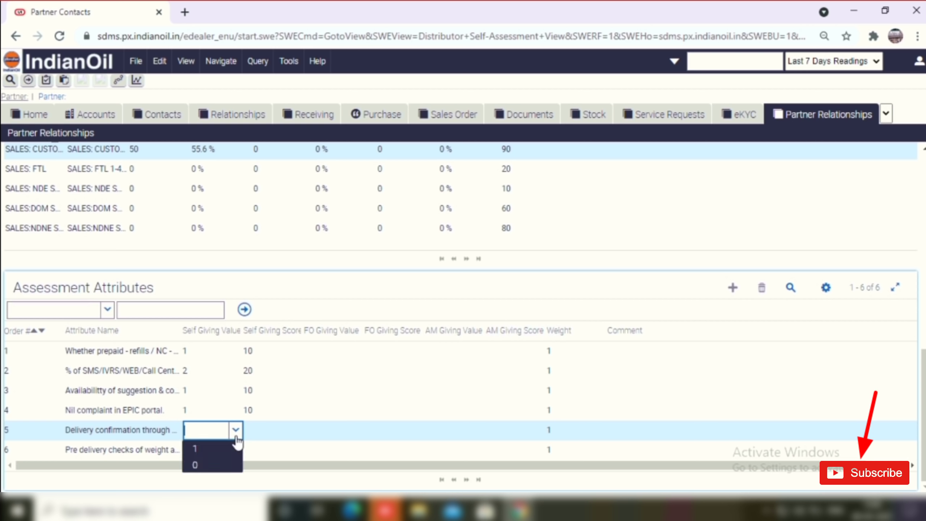
left_click(213, 451)
right_click(210, 448)
left_click_drag(204, 449, 232, 430)
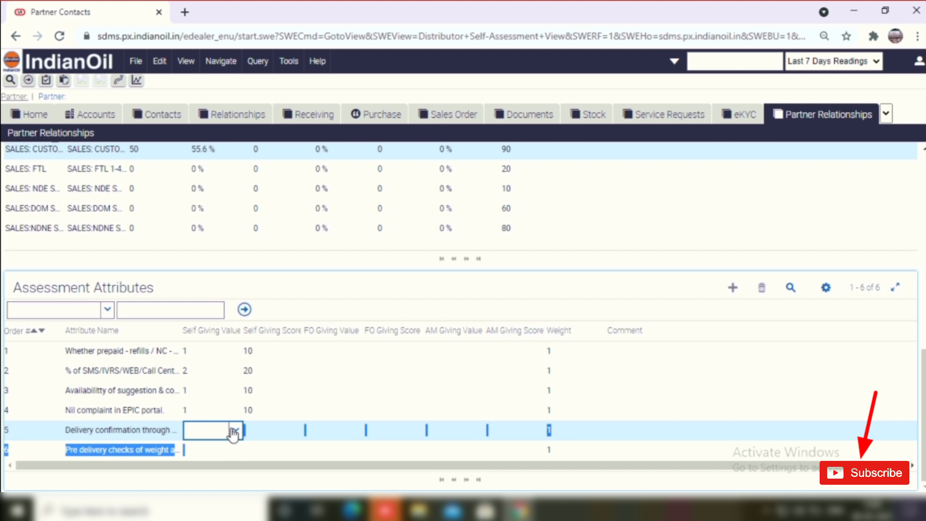
left_click(232, 431)
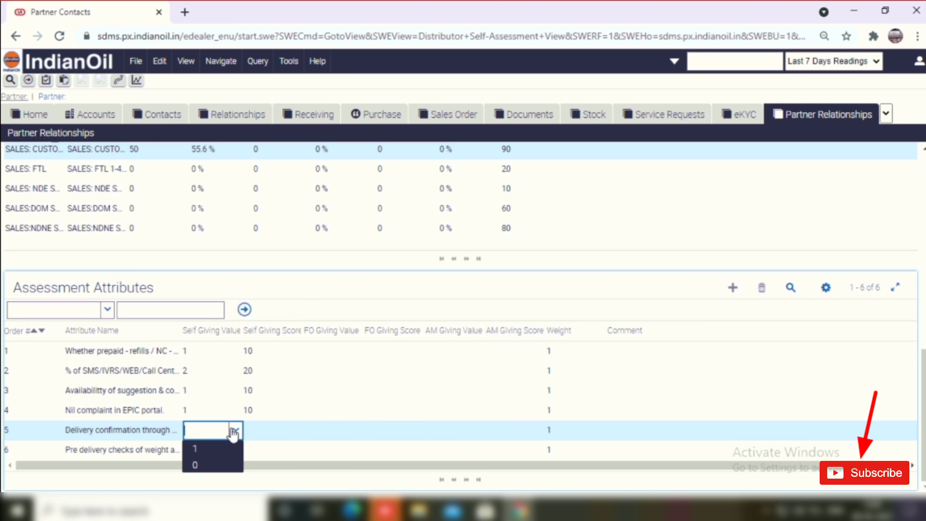
left_click(194, 448)
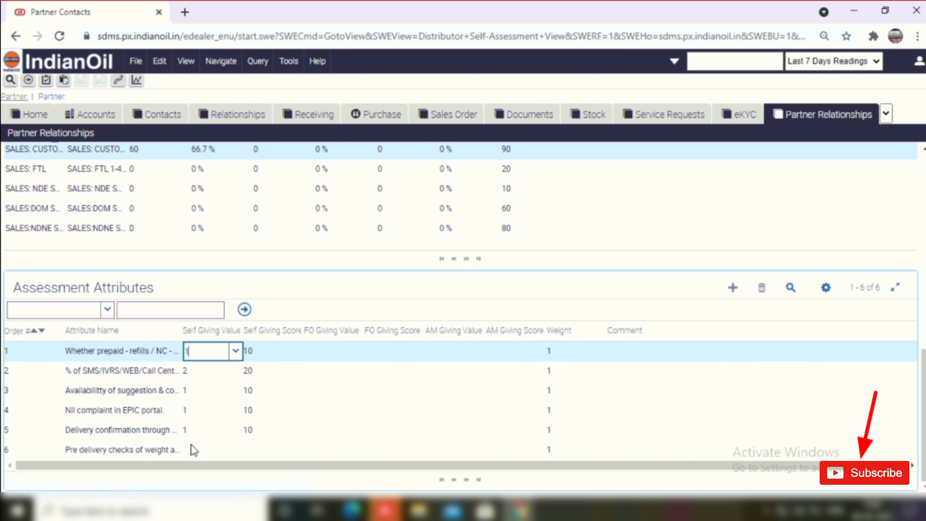
Set the Self Giving Value of the "Pre delivery checks of weight" attribute to 2 and check for further attributes.
right_click(215, 448)
left_click(216, 448)
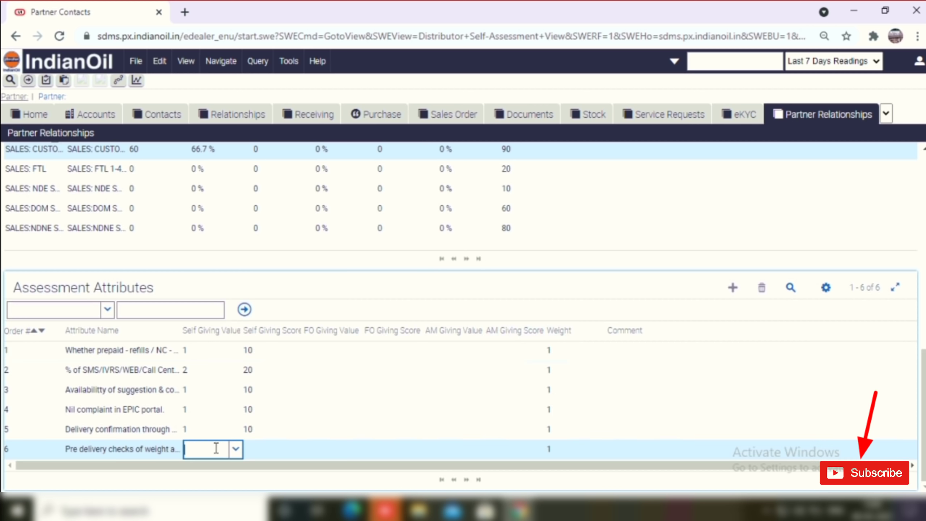
right_click(240, 453)
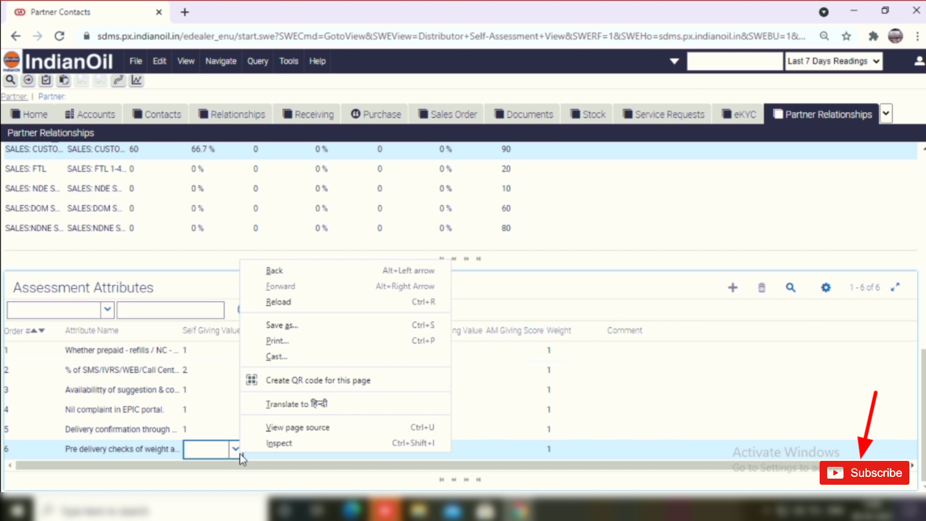
left_click(240, 455)
left_click(236, 450)
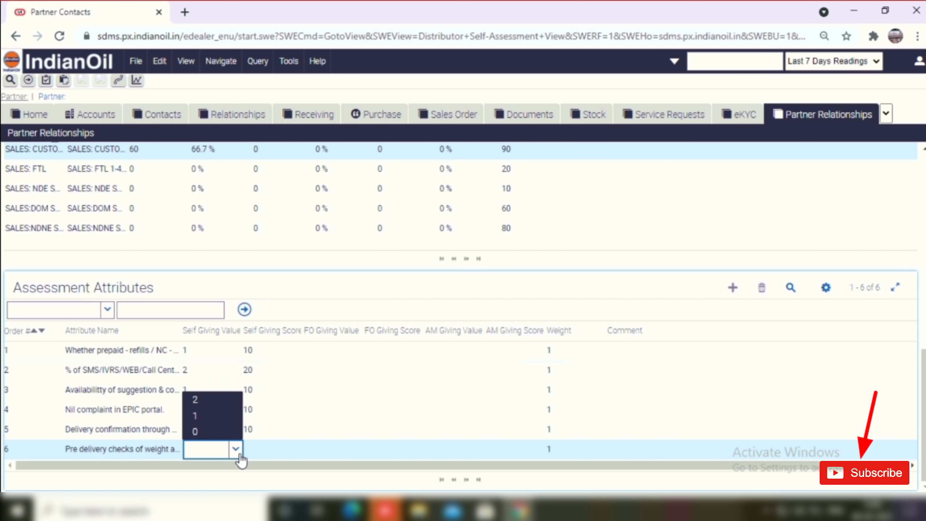
left_click(214, 401)
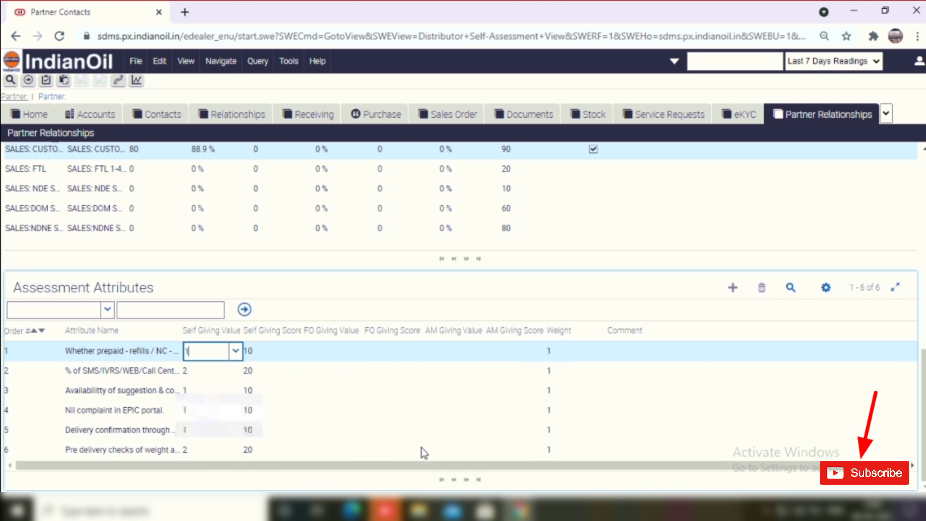
left_click(479, 480)
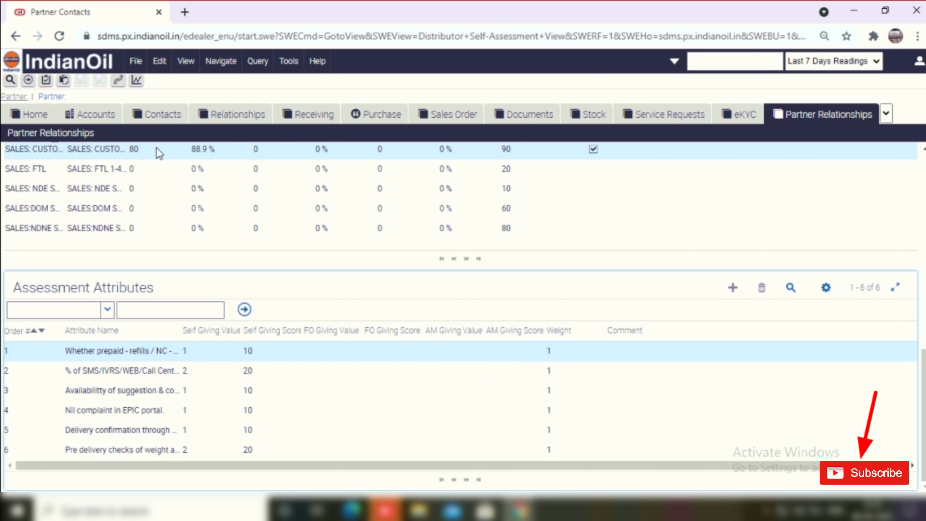
In the SALES: FTL assessment, set the Self Giving Value of the "Whether Distributor has appoin..." attribute to 1.
left_click(146, 173)
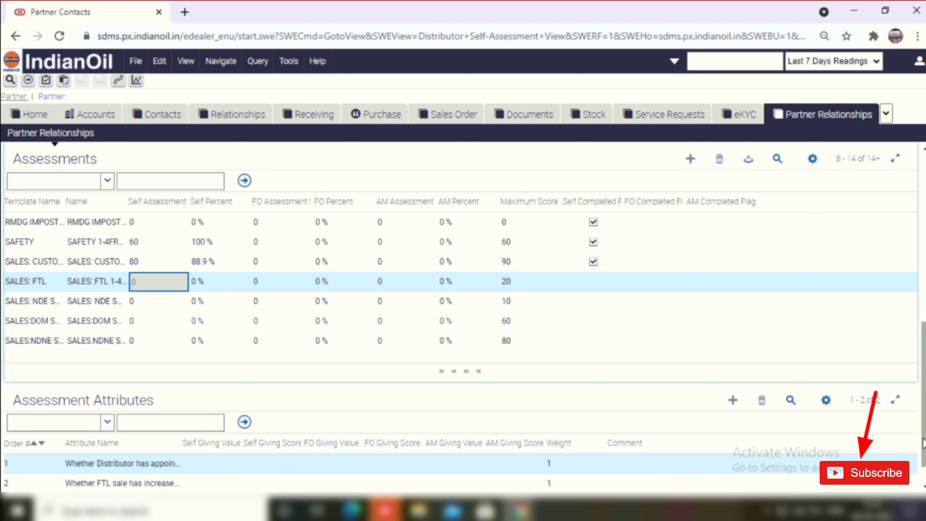
scroll(923, 449, "down", 1)
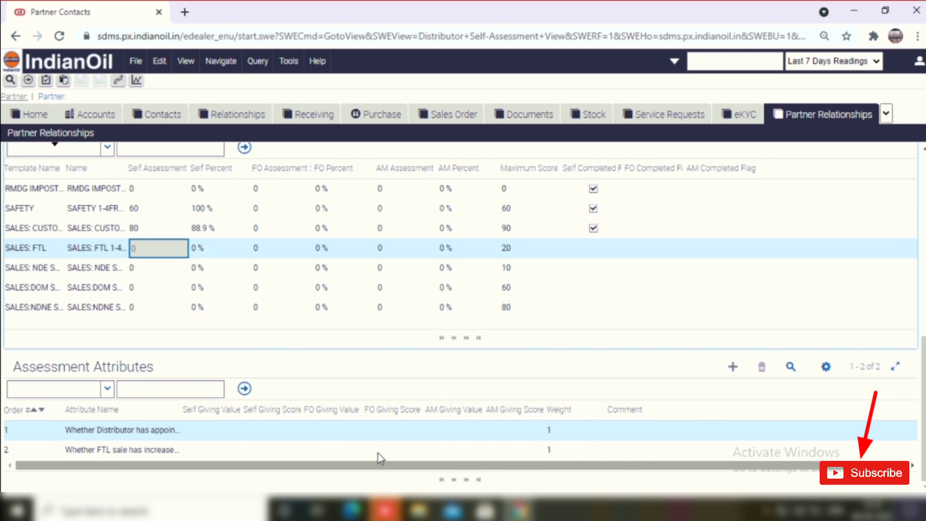
left_click(214, 430)
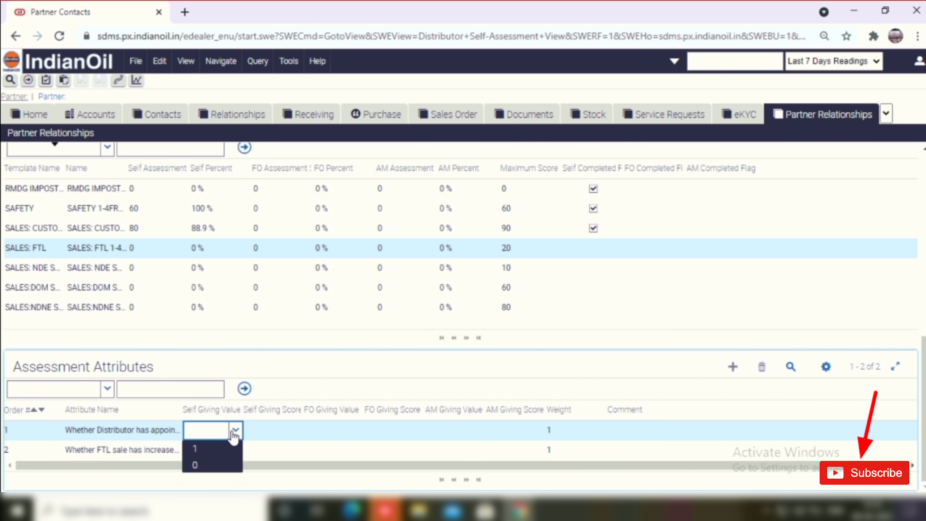
left_click(212, 450)
Set the Self Giving Value of the "Whether FTL sale has increase..." attribute to 1.
left_click(211, 448)
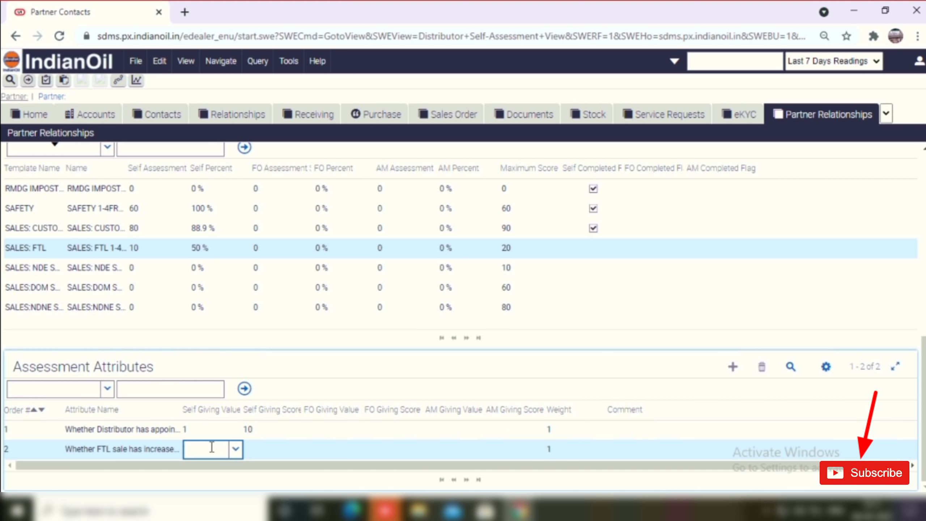
right_click(241, 454)
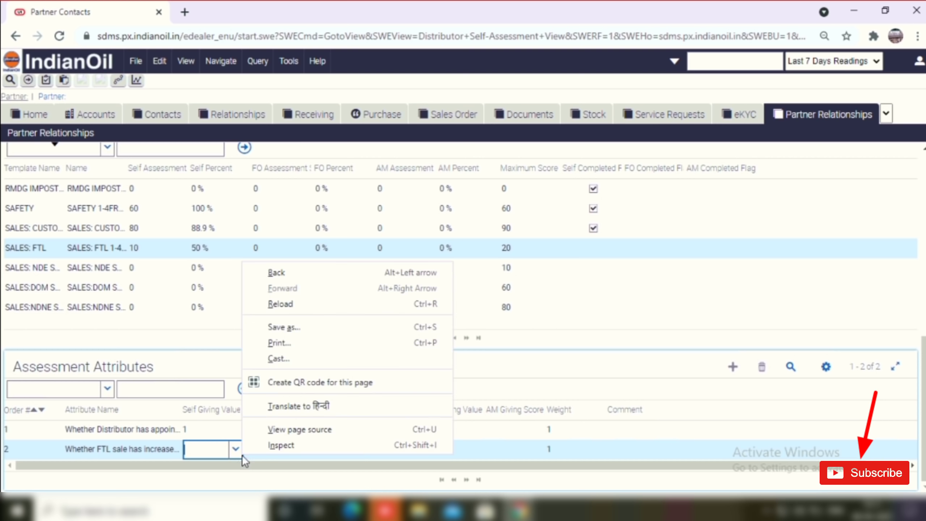
left_click(242, 455)
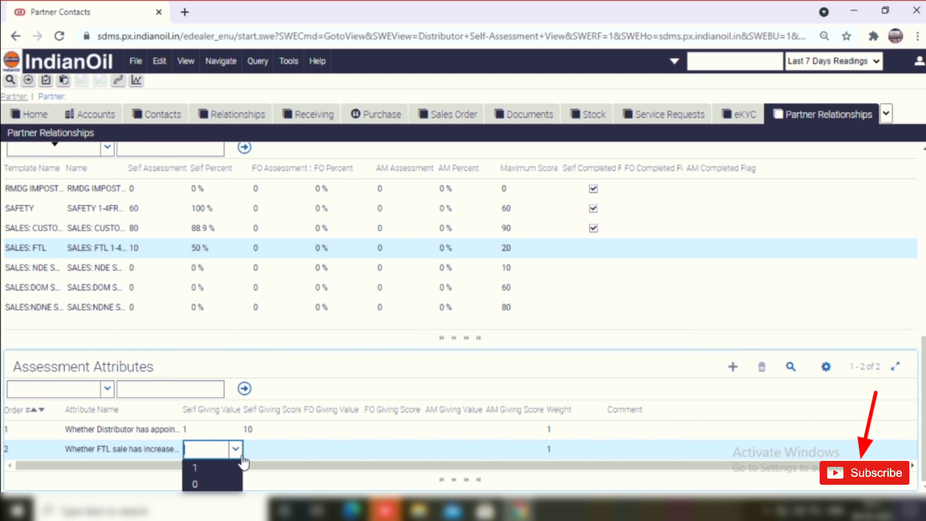
left_click(215, 470)
left_click(213, 433)
In the SALES: NDE assessment, set the Self Giving Value of the "Cheque/digital payment from N..." attribute to 1.
left_click(144, 275)
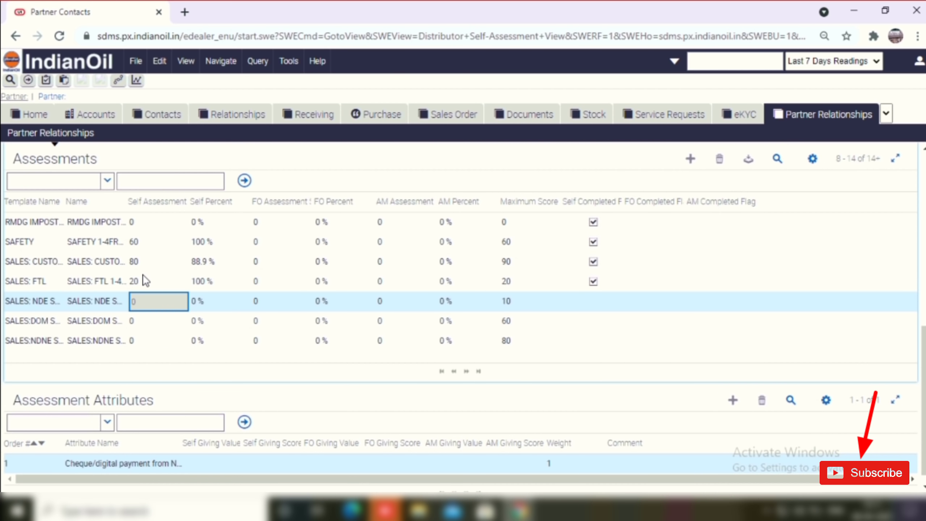
right_click(391, 335)
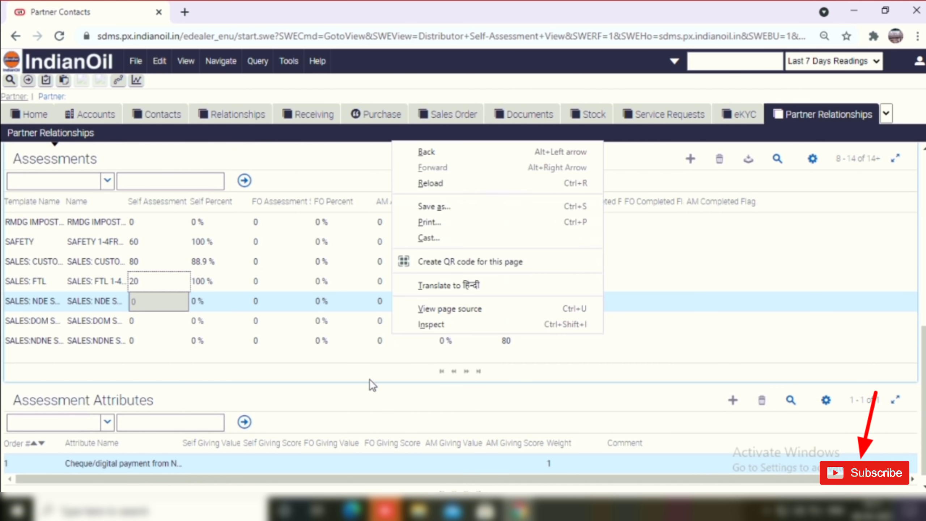
left_click(224, 463)
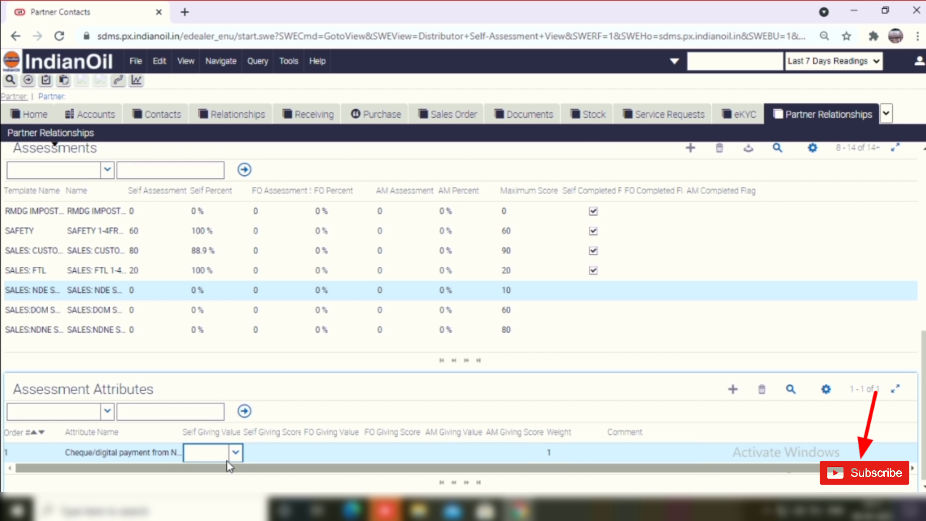
right_click(234, 455)
left_click(236, 454)
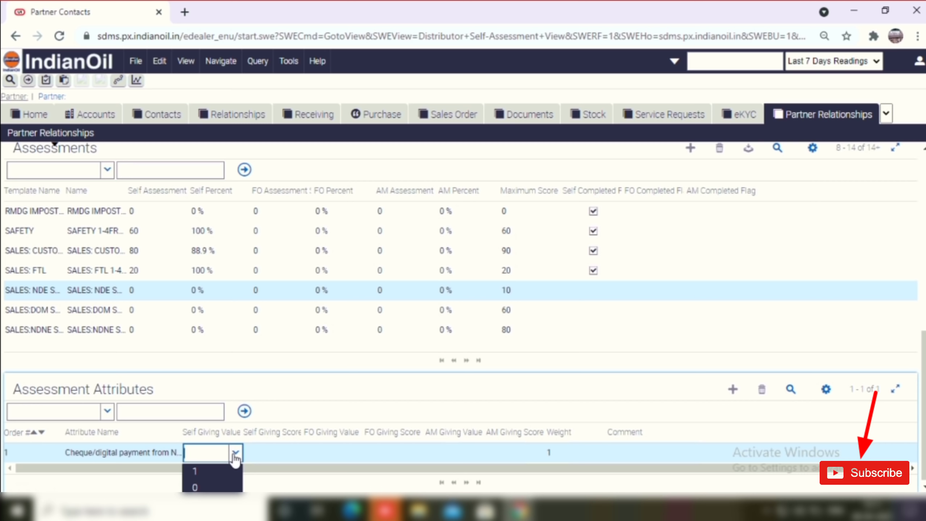
left_click(197, 476)
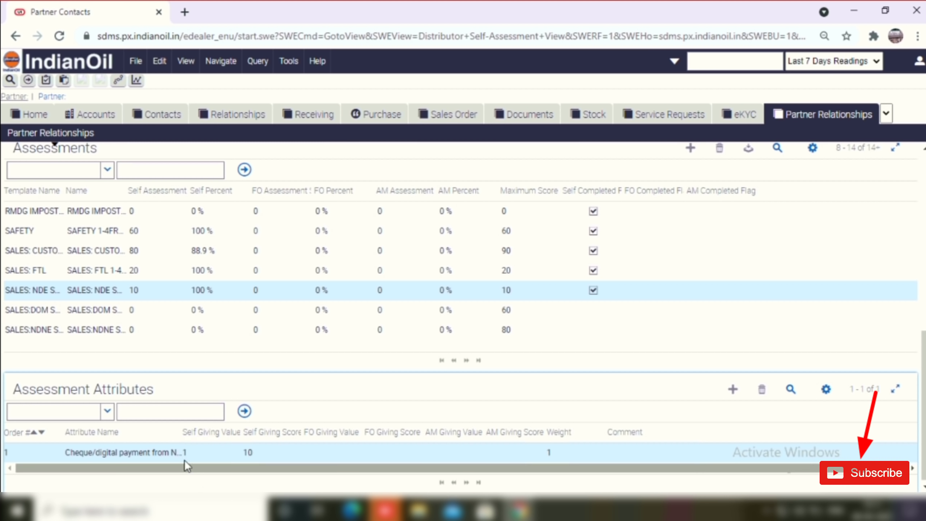
In the SALES:DOM assessment, set "Backlog free without increase P..." to 2 and "Targeted Delivery Time (TDT)" to "5 or 4 Star in all...".
left_click(150, 310)
left_click(236, 432)
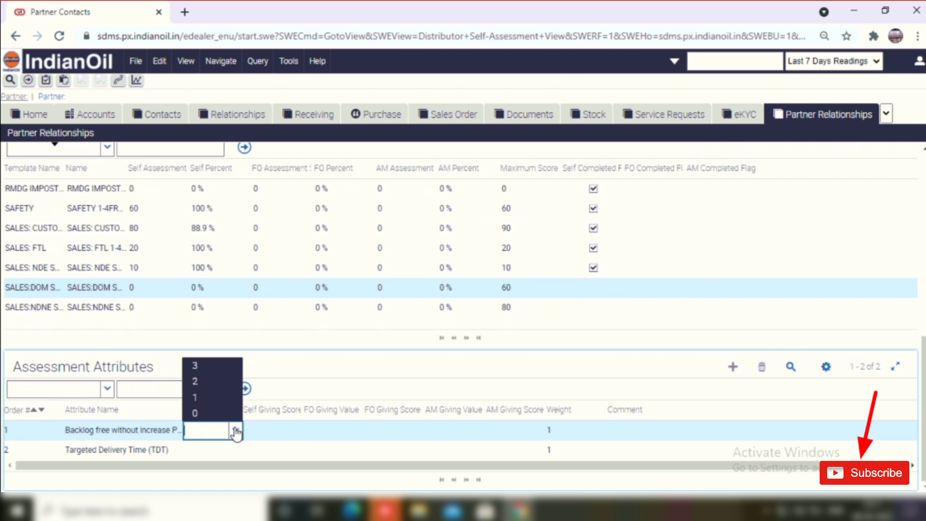
left_click(221, 389)
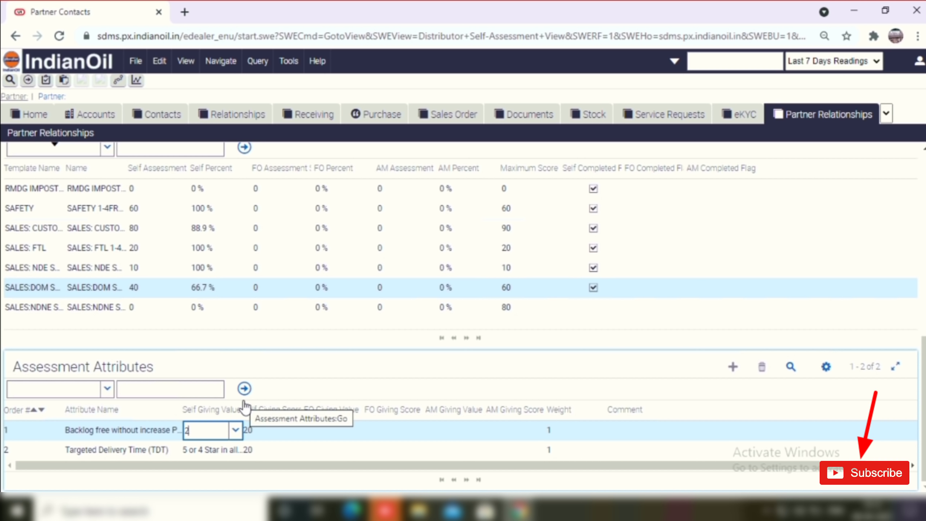
In the SALES:NDNE assessment, set the Self Giving Values of attributes 1 to 5 to >80%, >80%, >6%, 2 and >2.
left_click(190, 310)
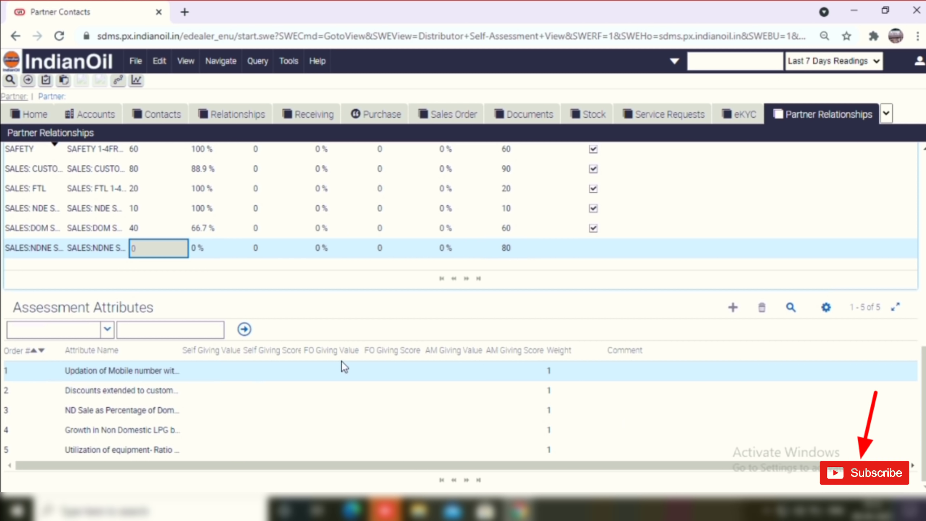
left_click(220, 377)
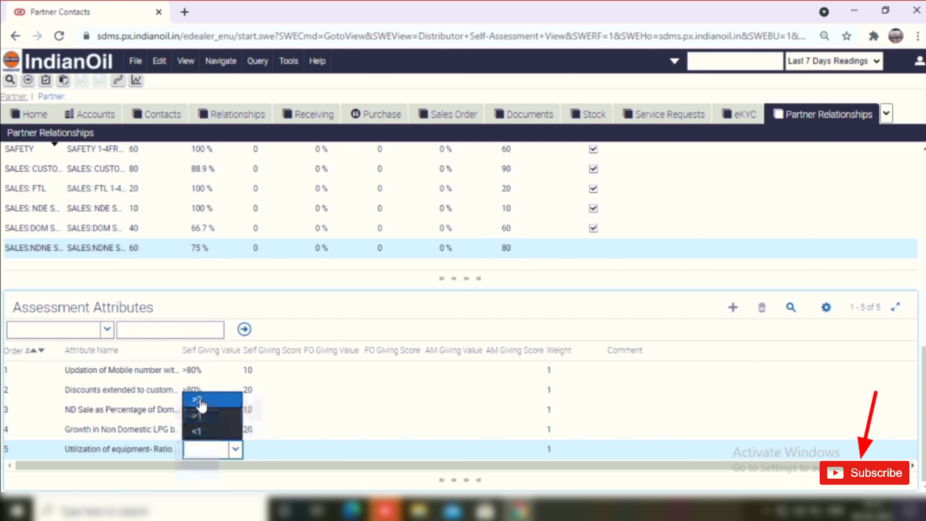
left_click(198, 400)
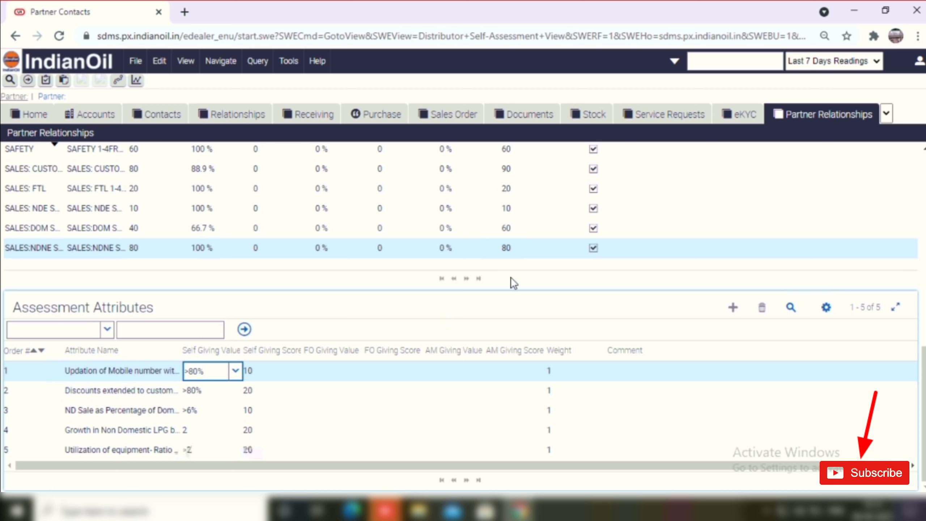
Go to the last set of assessments and, in SALES:NFR, set the Self Giving Value of "Growth over last year" to "More than Last...".
left_click(479, 279)
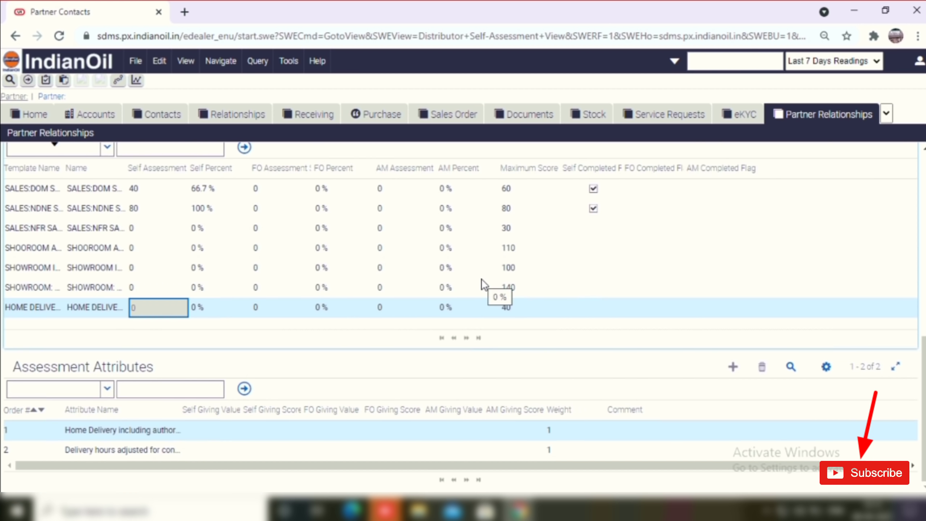
left_click(175, 230)
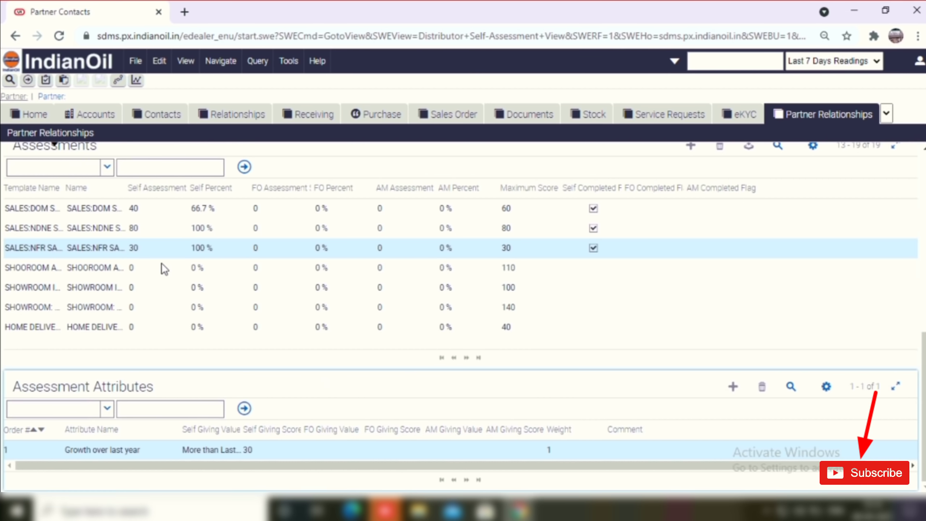
In the SHOOROOM A... assessment, set the Self Giving Value of the "Sign board as per norm,clean &..." attribute to 1.
left_click(162, 264)
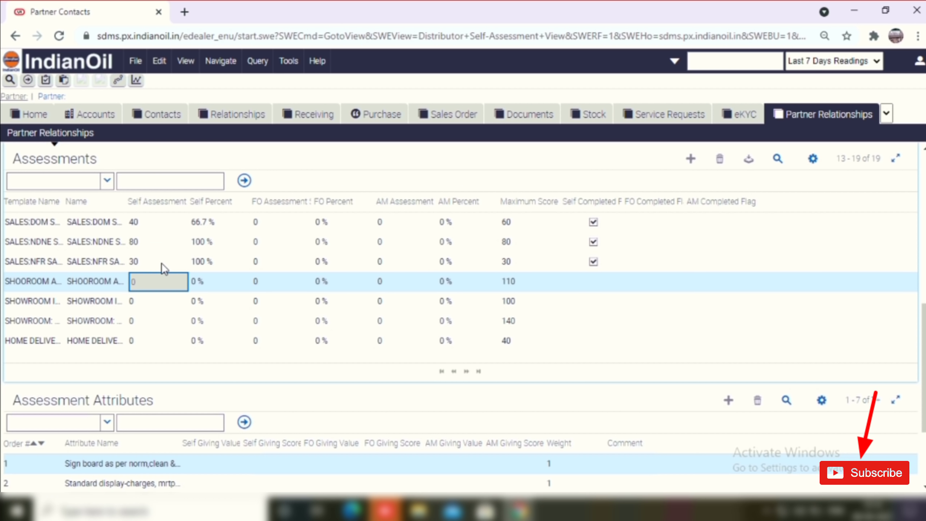
left_click(226, 467)
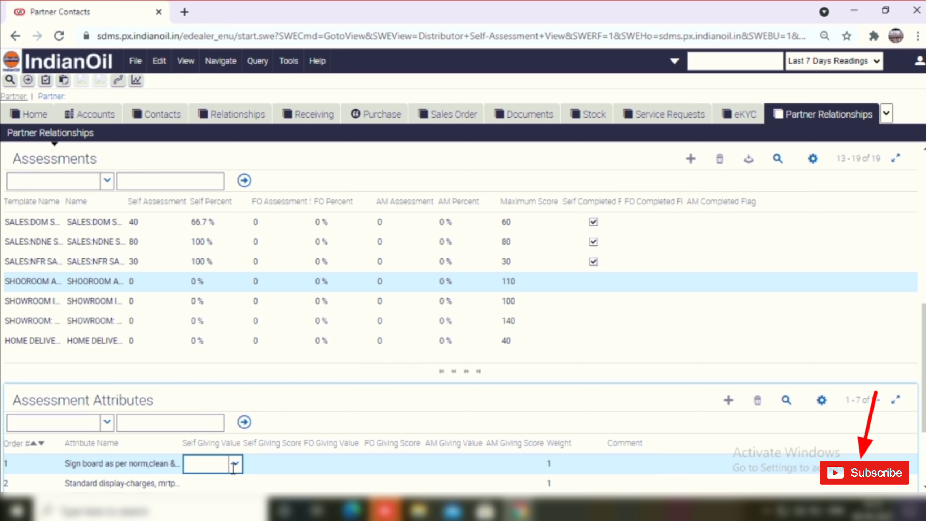
right_click(233, 469)
left_click(234, 469)
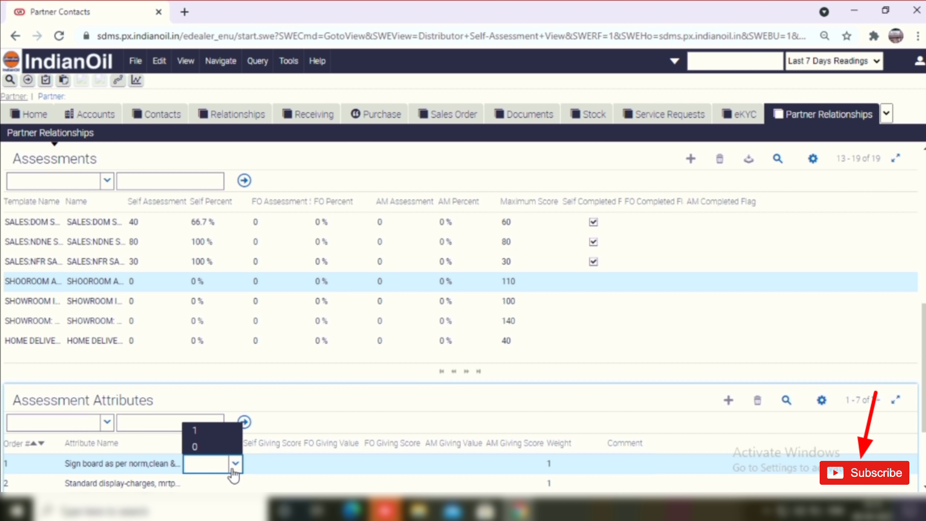
left_click(203, 431)
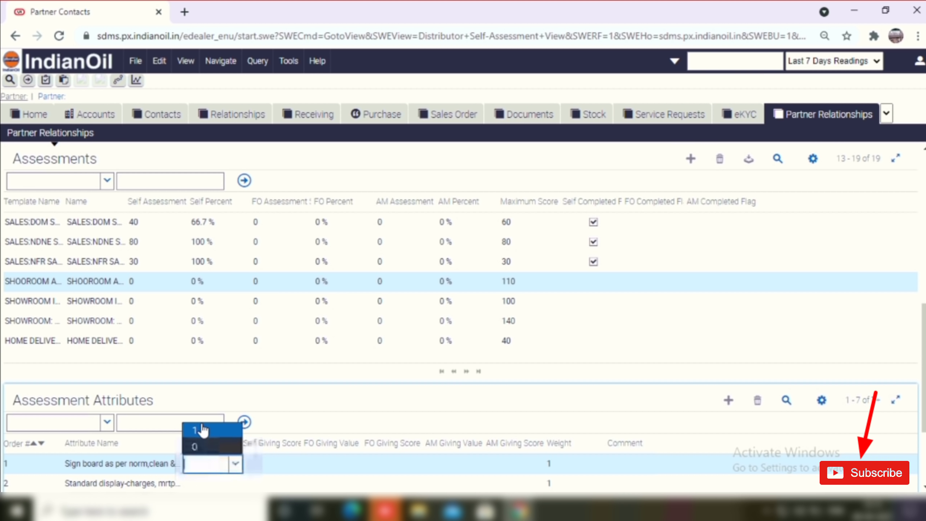
Set the Self Giving Value of the "Standard display-charges, mrtp..." attribute to 1.
right_click(204, 481)
key("Escape")
left_click(205, 481)
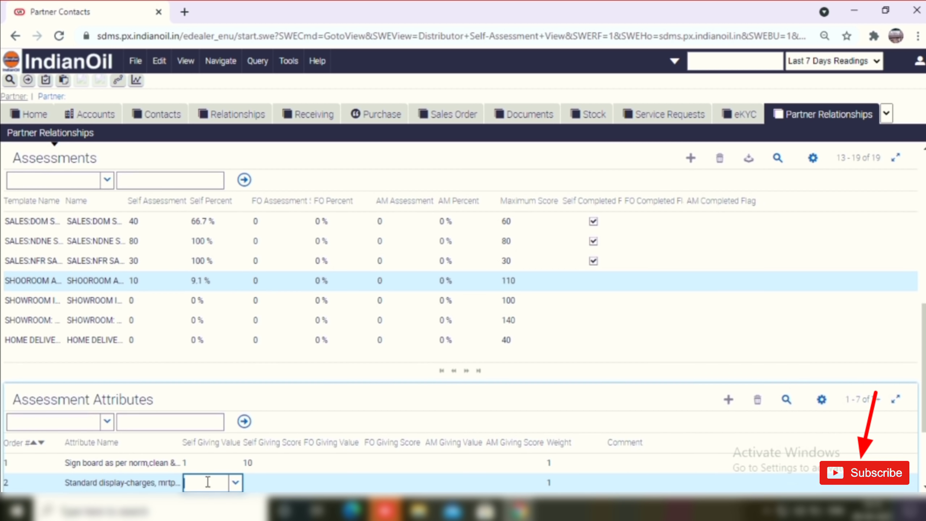
right_click(236, 484)
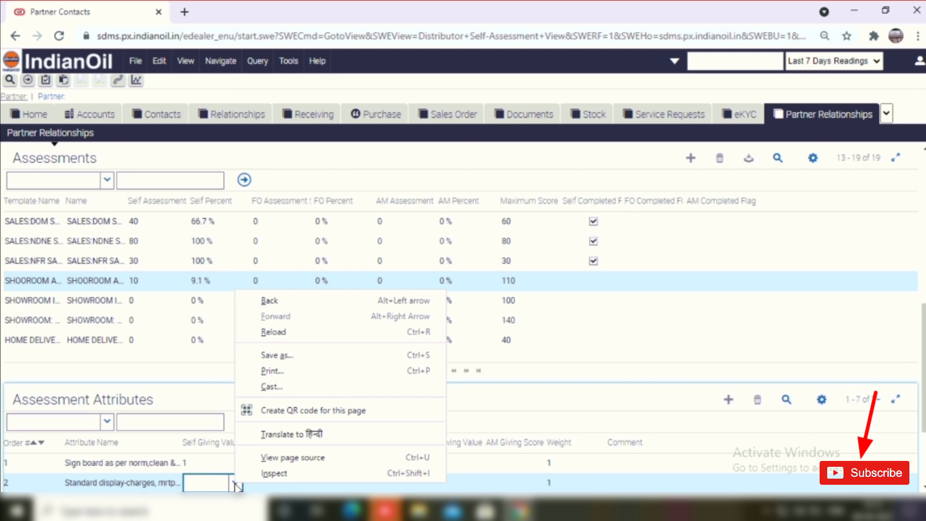
left_click(236, 485)
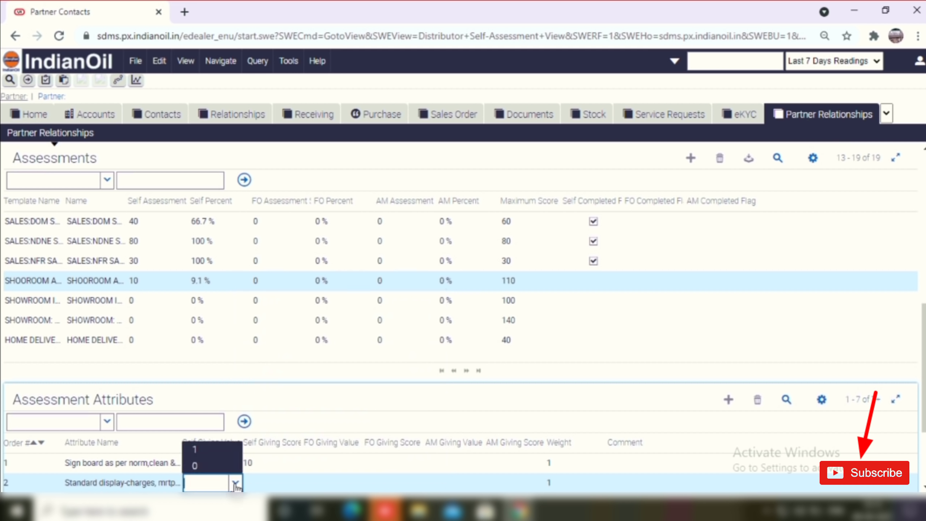
left_click(207, 452)
left_click(208, 457)
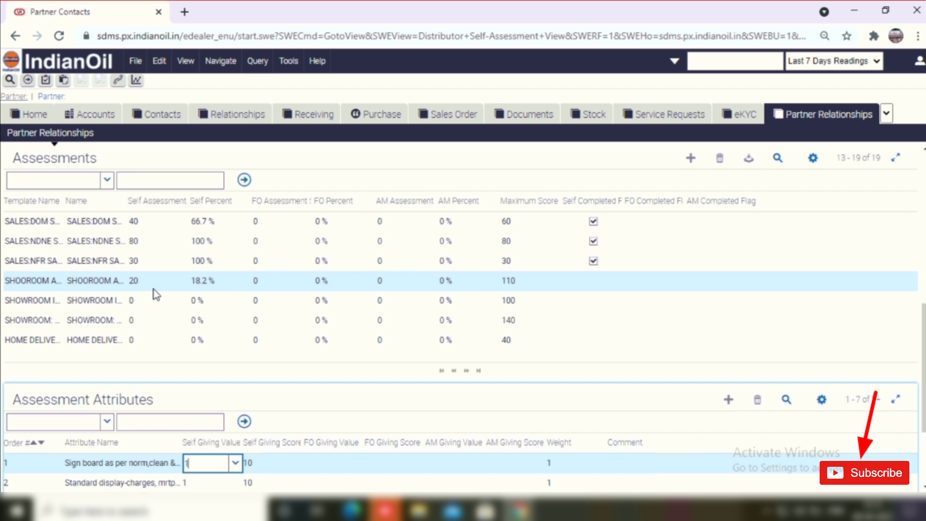
In the SHOWROOM I... assessment, set the Self Giving Value of the "Showroom staff (Mgr + 1 staff ..." attribute to 1.
left_click(153, 300)
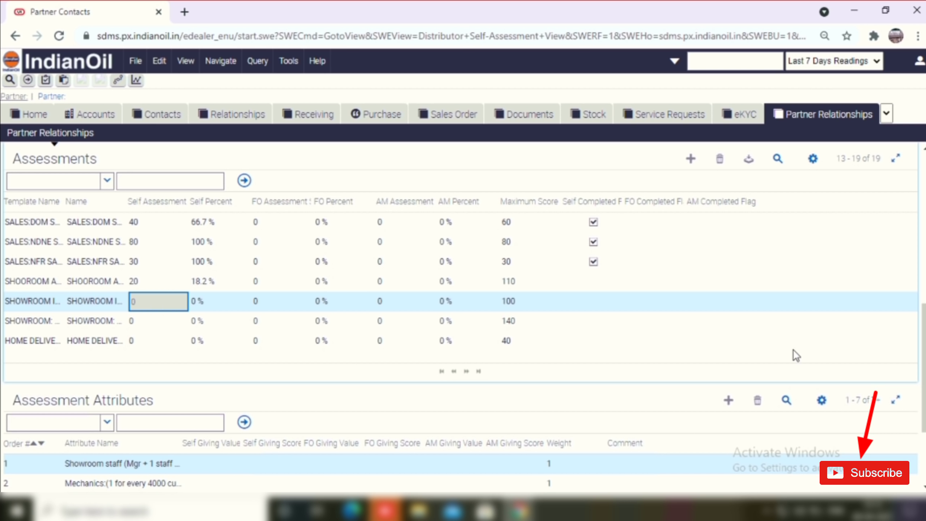
scroll(924, 449, "down", 3)
left_click(236, 332)
left_click(237, 331)
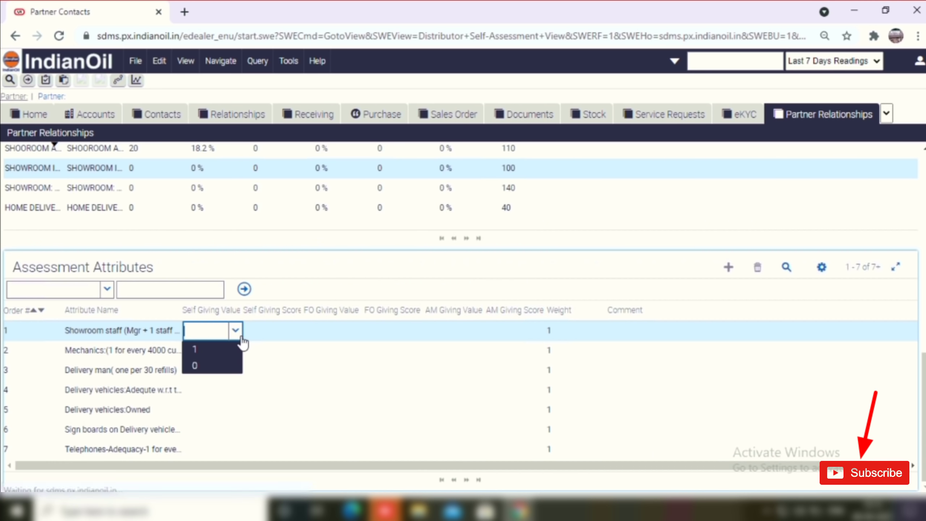
left_click(203, 351)
Set the Self Giving Value of the "Mechanics:(1 for every 4000 cu..." attribute to 1.
left_click(203, 353)
right_click(207, 353)
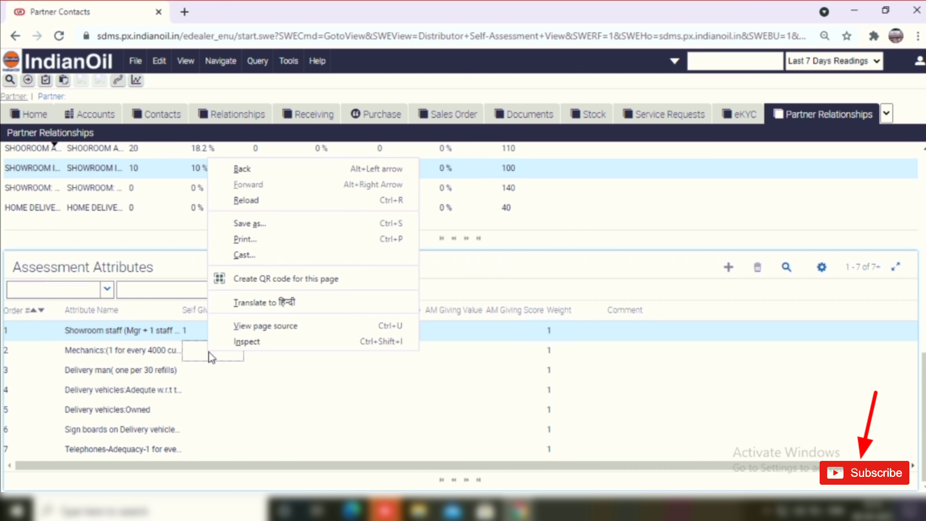
key("Escape")
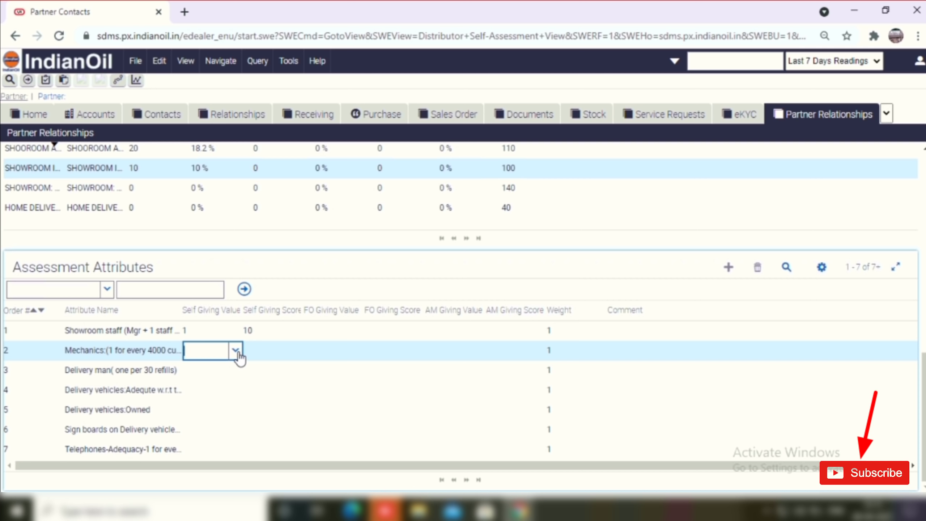
left_click(236, 351)
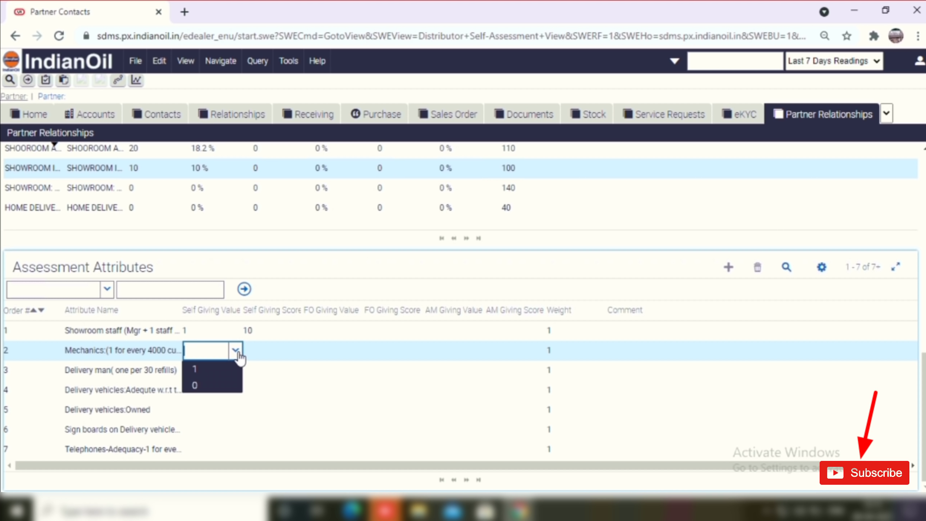
left_click(198, 371)
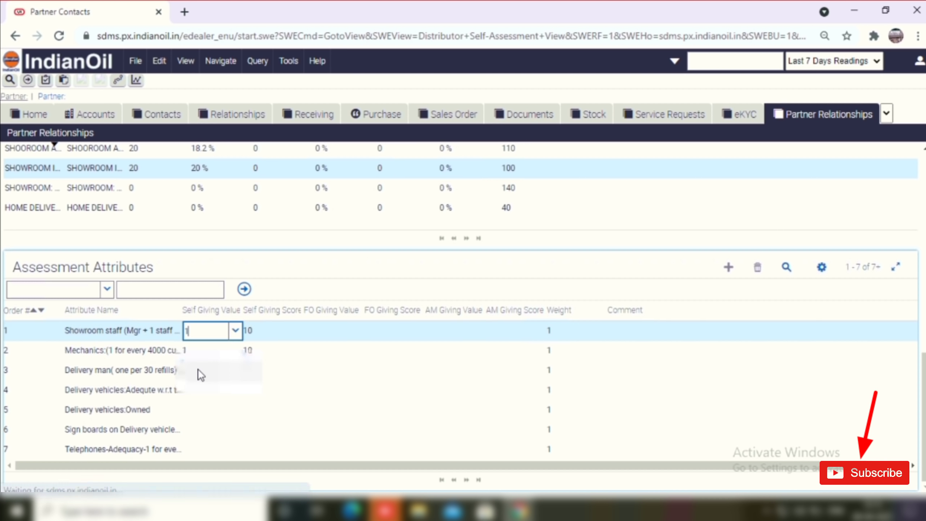
Set the Self Giving Value of the "Delivery man( one per 30 refills)" attribute to 1.
left_click(200, 373)
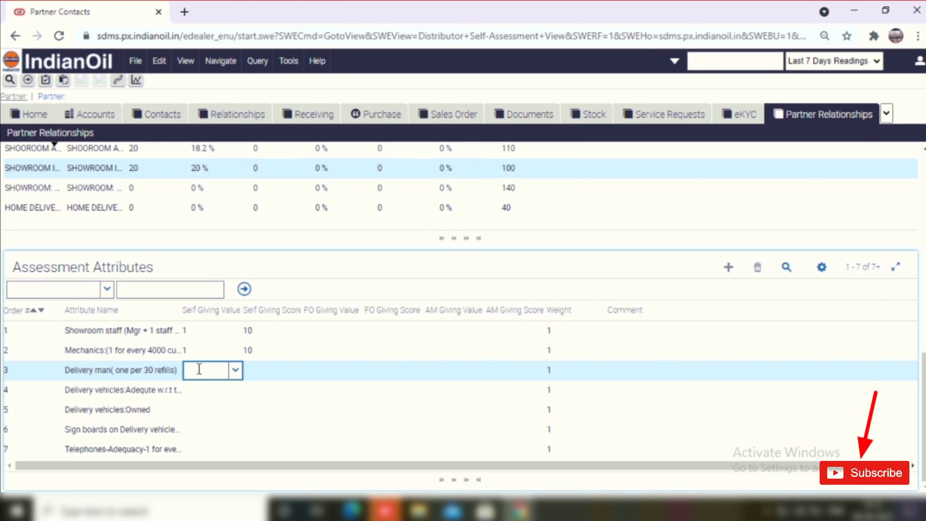
right_click(235, 375)
left_click(237, 380)
left_click(236, 372)
key("Up")
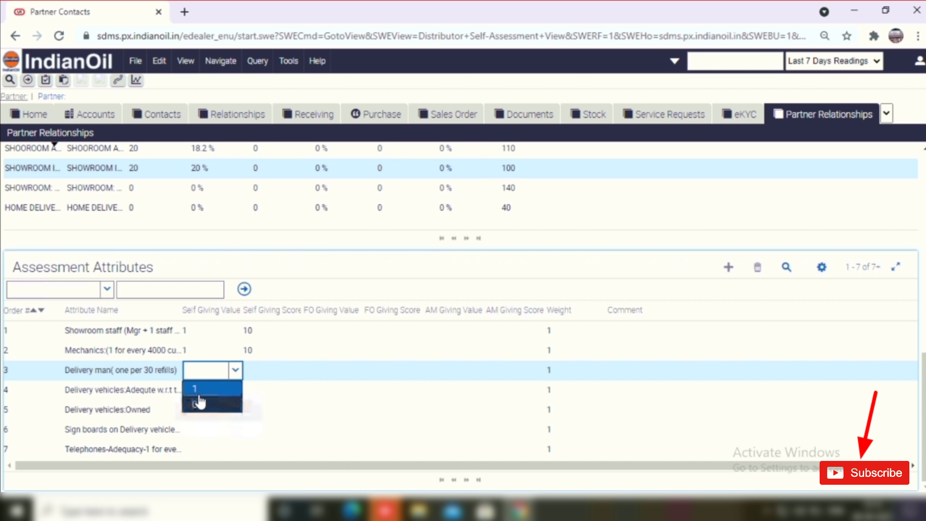
key("Return")
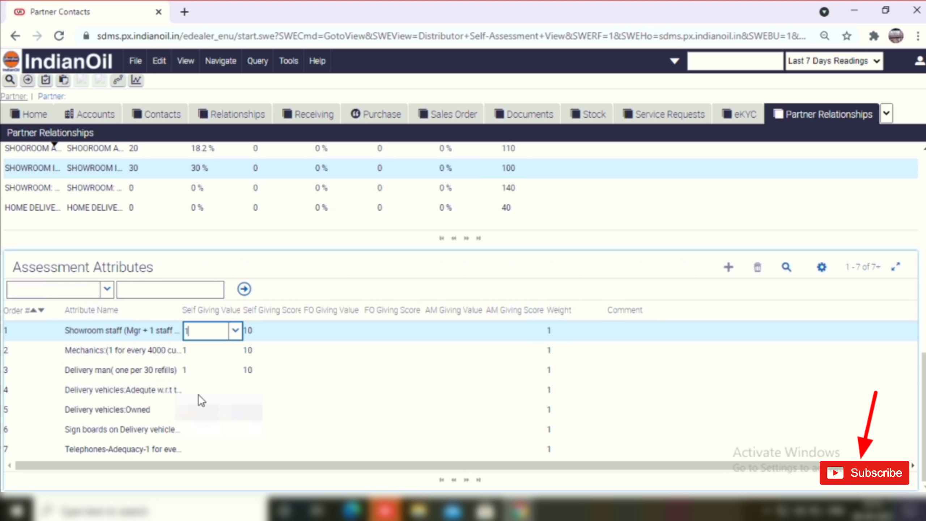
Set the Self Giving Value of the "Delivery vehicles:Adequte w.r.t t..." attribute to 1.
right_click(207, 388)
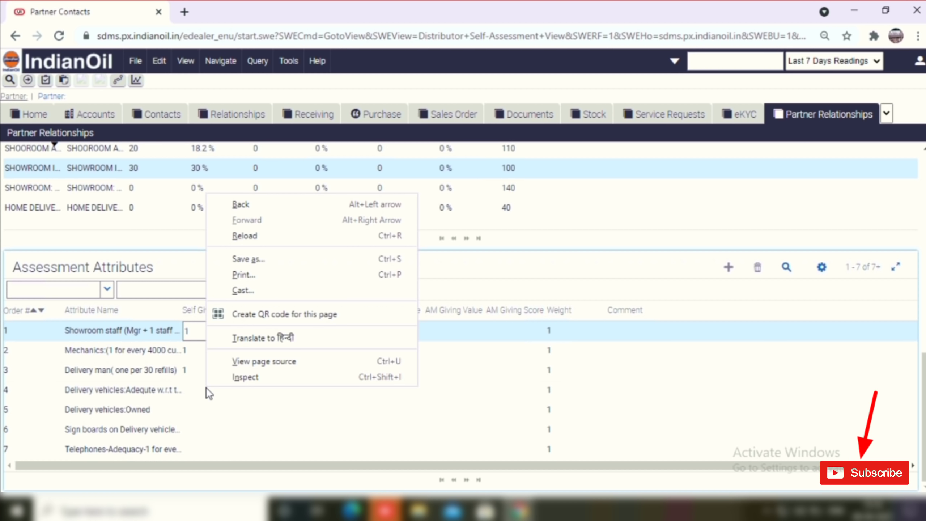
left_click(207, 389)
left_click(207, 388)
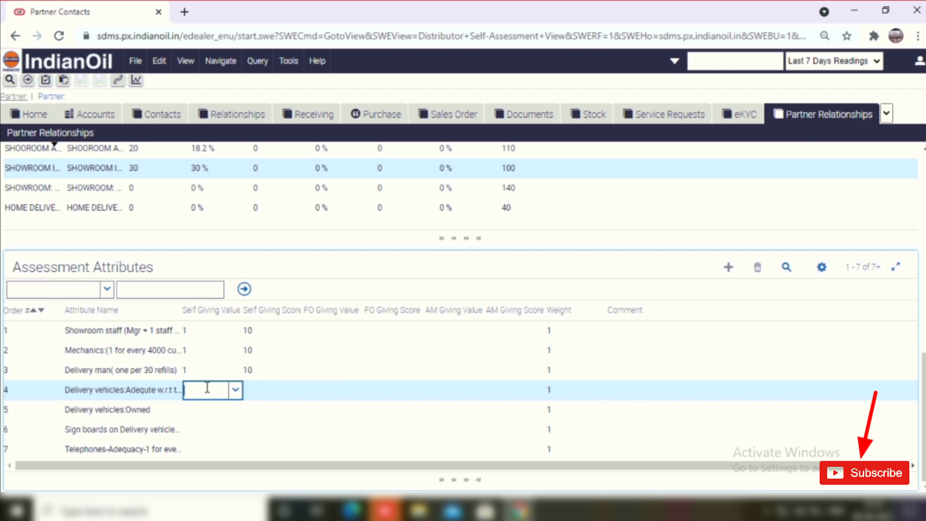
left_click(236, 389)
left_click(238, 409)
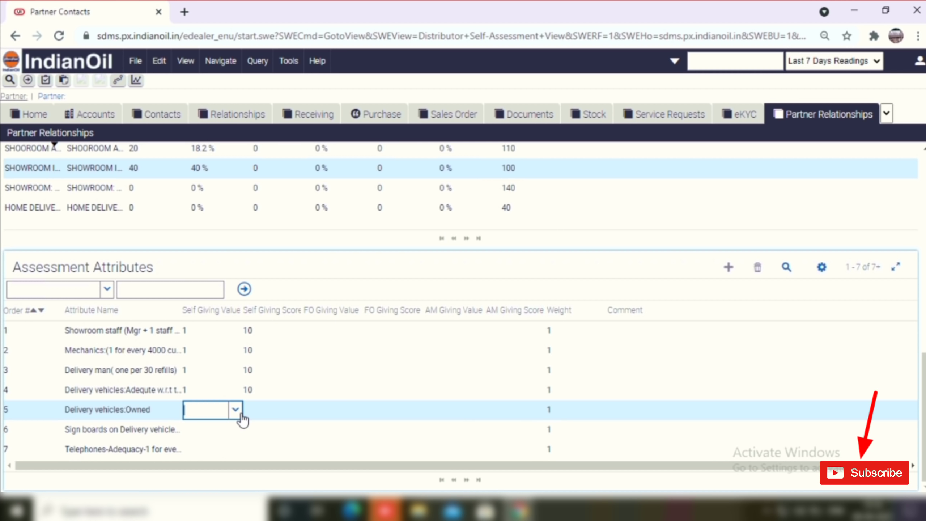
Set the Self Giving Value of "Delivery vehicles:Owned" to 1 and of "Sign boards on Delivery vehicle..." to 2.
left_click(241, 416)
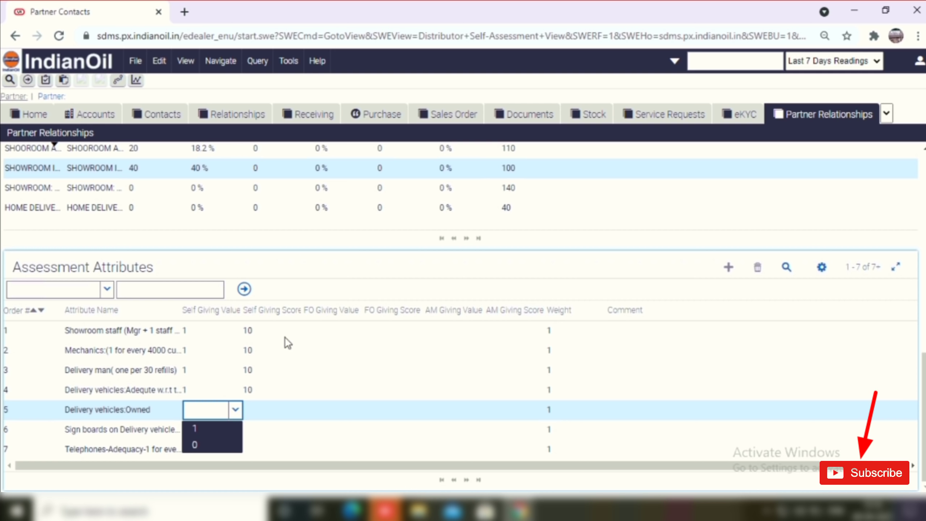
left_click(195, 432)
right_click(209, 429)
left_click(208, 428)
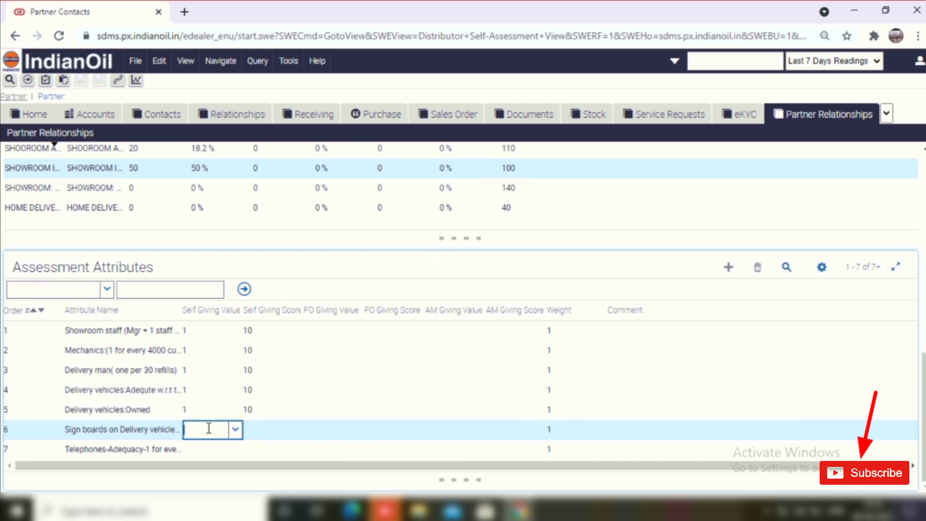
left_click(239, 430)
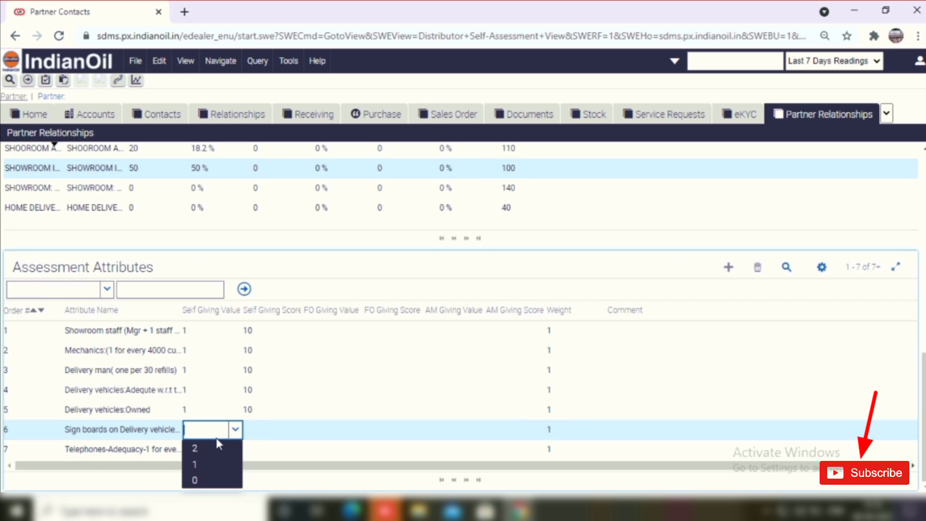
left_click(200, 451)
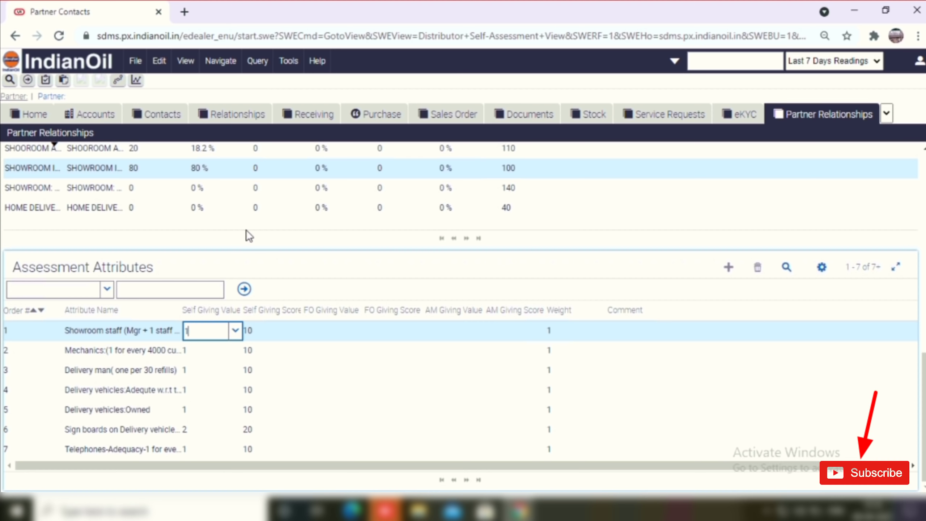
In the "SHOWROOM: ..." assessment, set the Self Giving Value of the "Godown as per approved plan-..." attribute to 1.
left_click(213, 190)
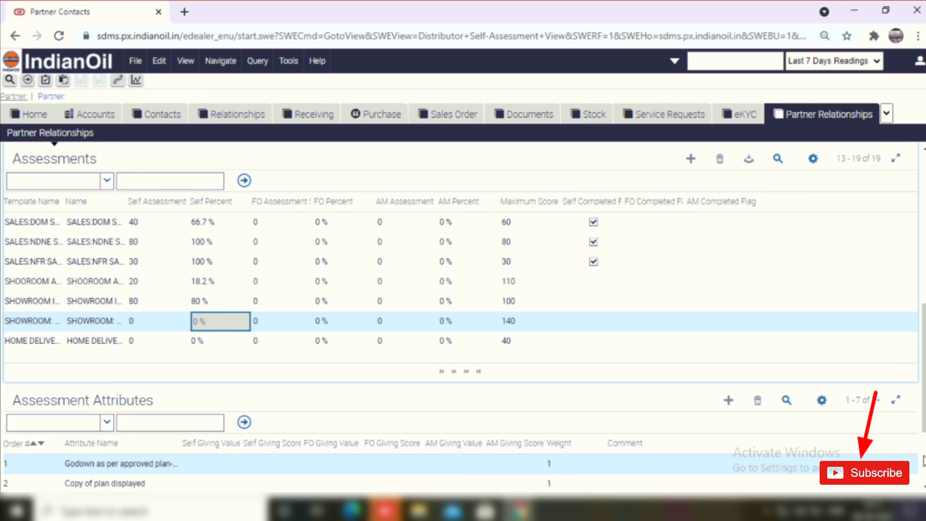
scroll(923, 460, "down", 3)
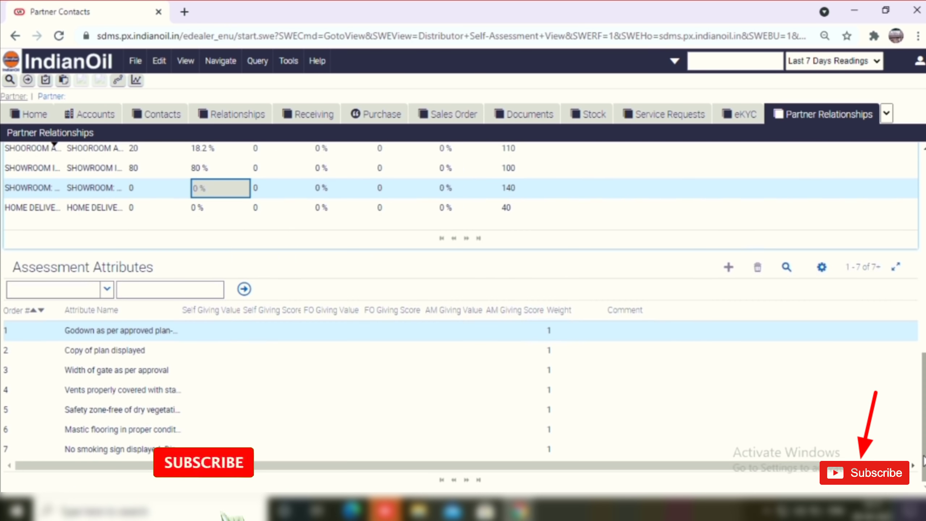
left_click(223, 330)
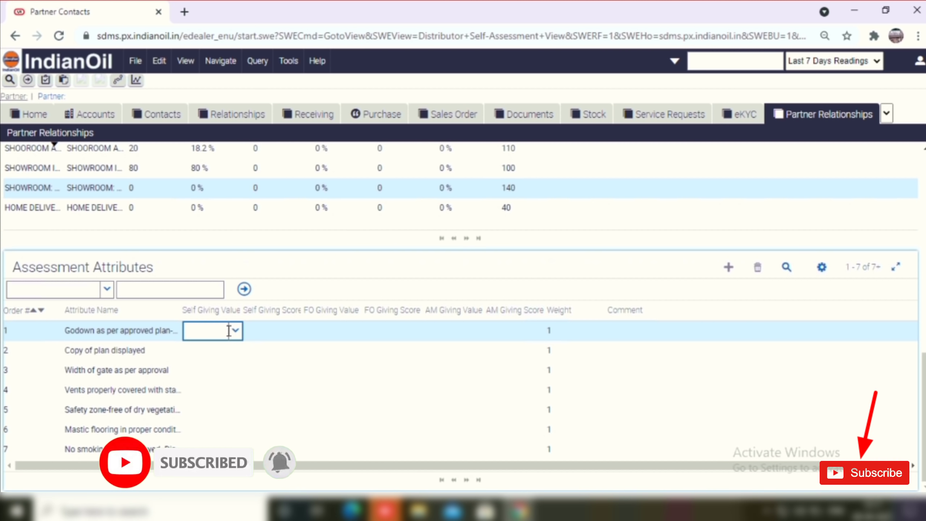
right_click(228, 330)
left_click(232, 334)
left_click(231, 334)
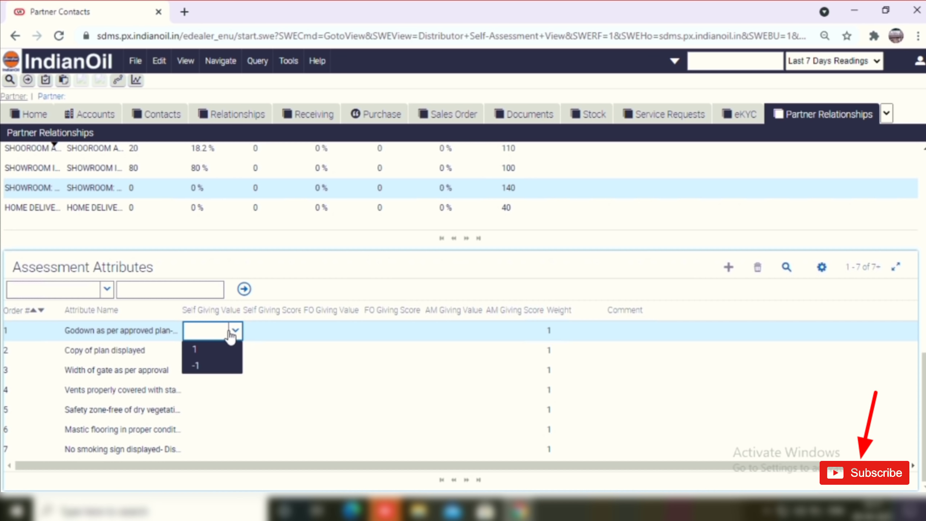
left_click(202, 350)
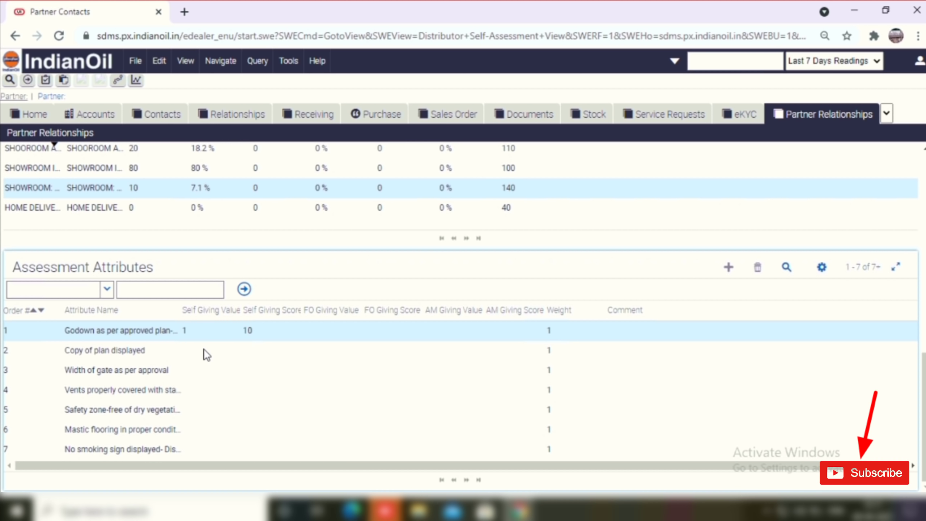
Set the Self Giving Value of the "Copy of plan displayed" attribute to 1.
right_click(212, 350)
left_click(212, 350)
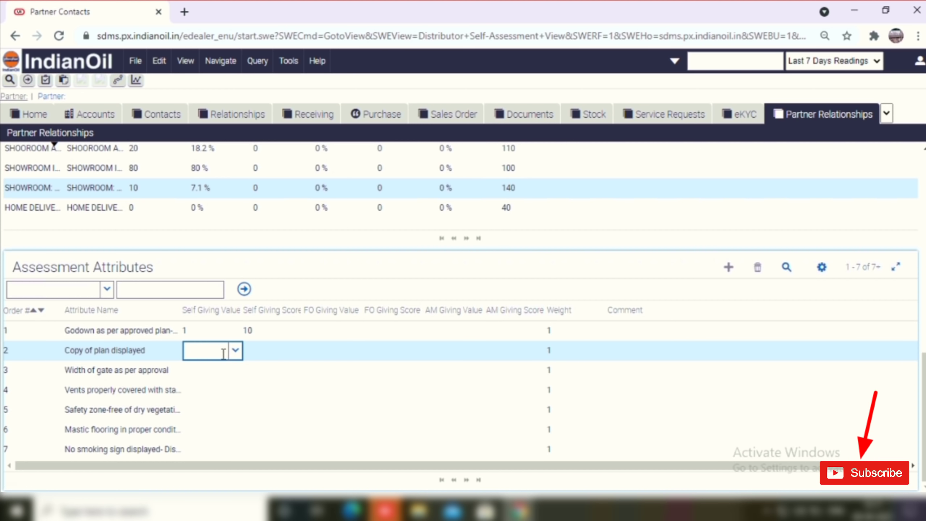
right_click(239, 358)
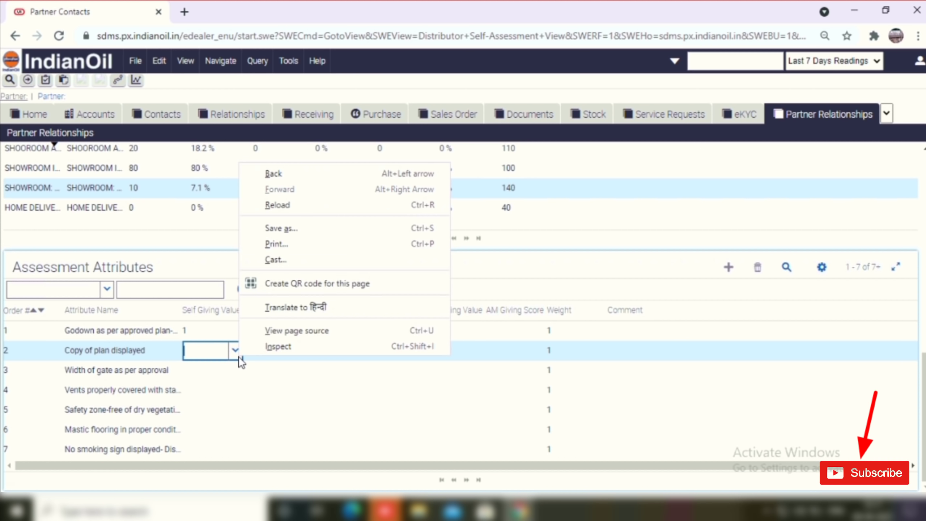
left_click(239, 357)
left_click(236, 352)
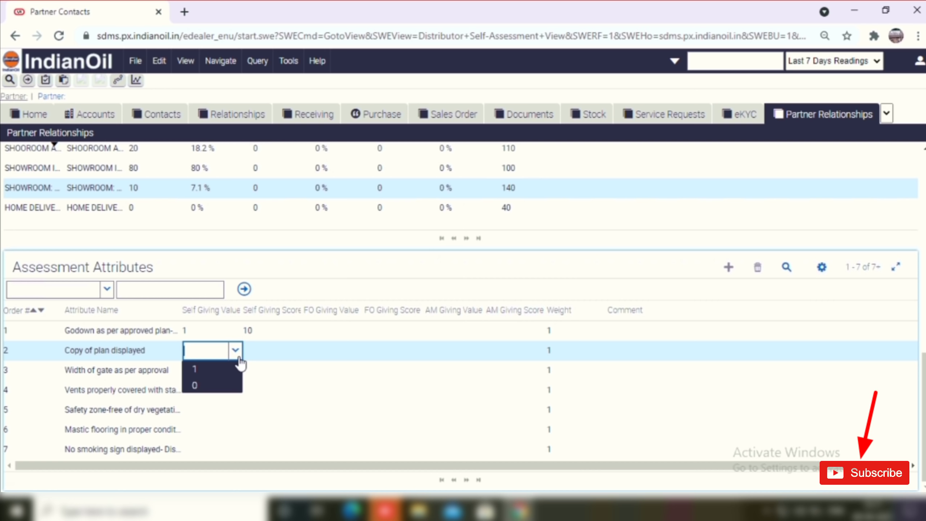
left_click(202, 370)
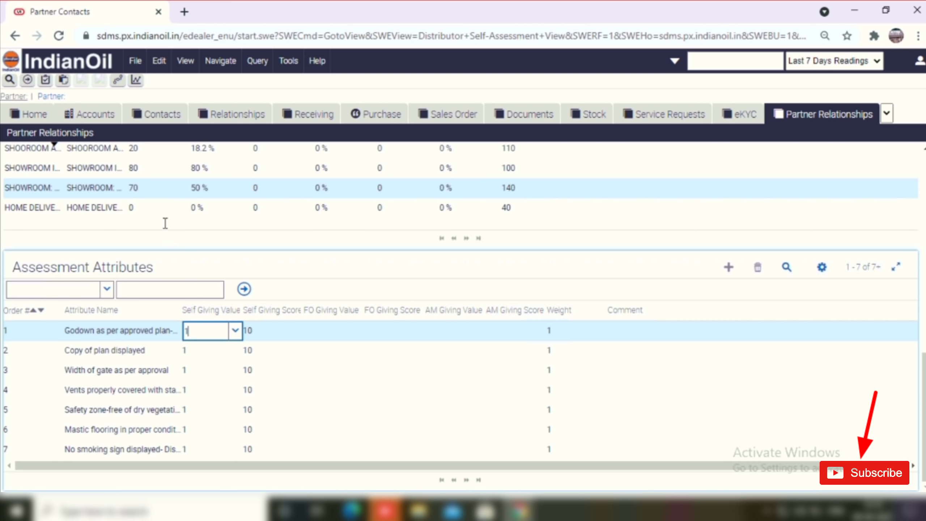
In the HOME DELIVE... assessment, set the Self Giving Value of "Home Delivery including author..." to 100%.
left_click(161, 207)
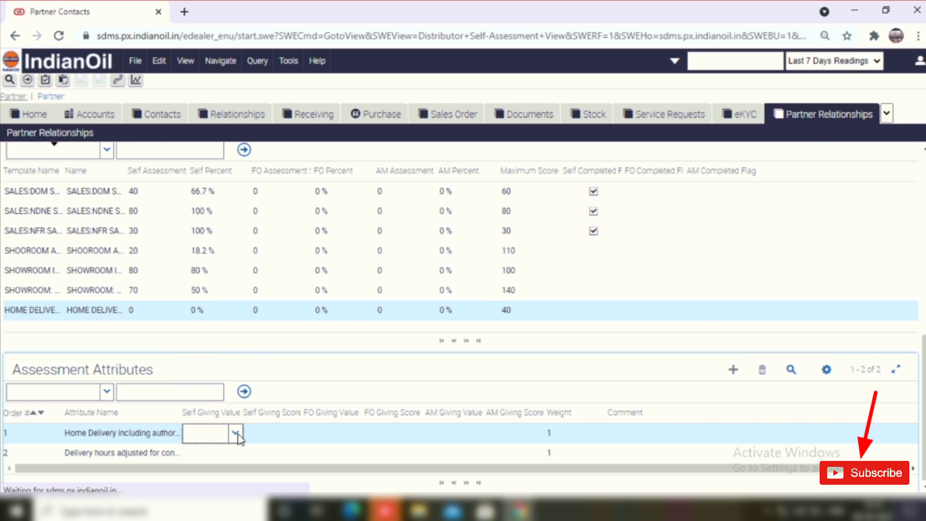
left_click(236, 433)
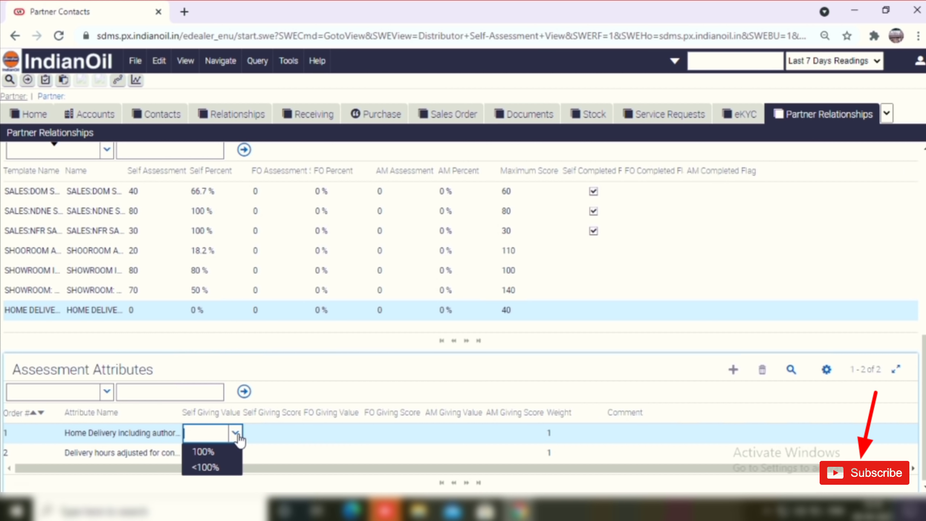
left_click(218, 452)
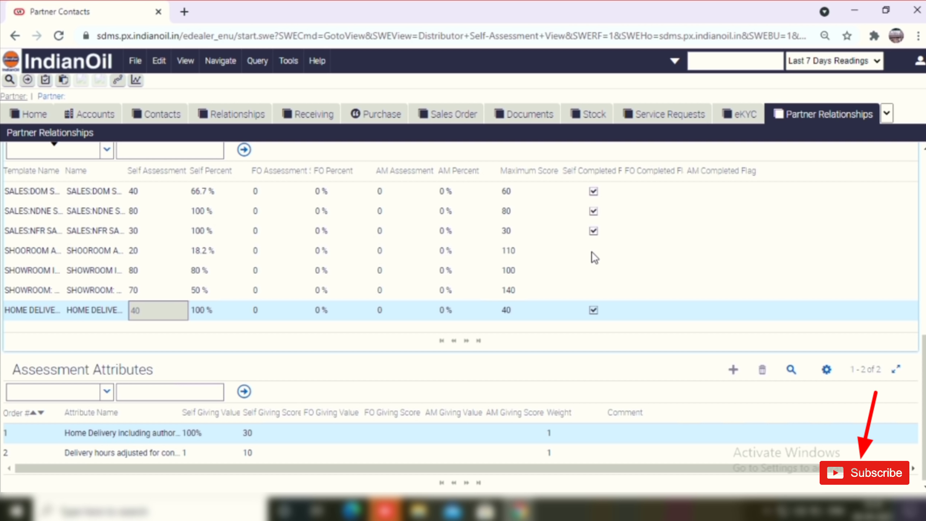
In the SHOOROOM A... assessment, open the Self Giving Value of the "Colour scheme as per standard" attribute for editing.
left_click(491, 257)
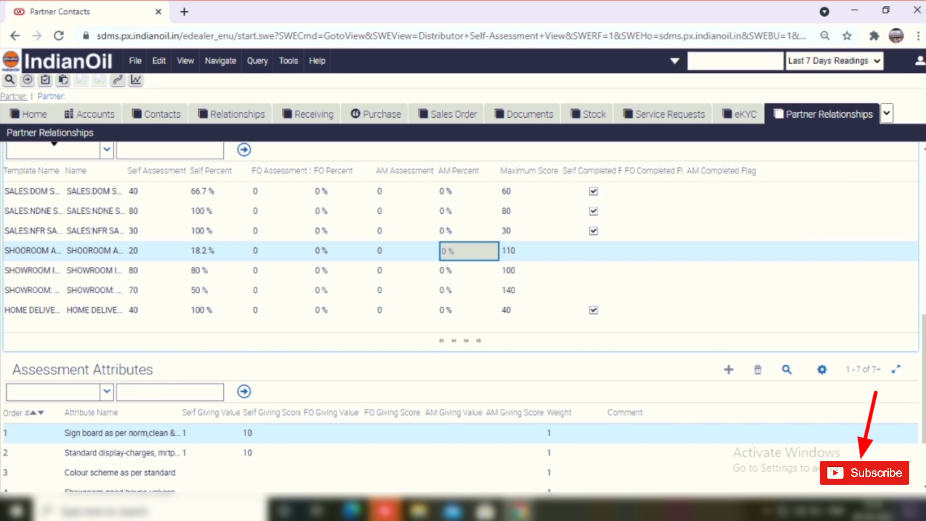
scroll(609, 469, "down", 3)
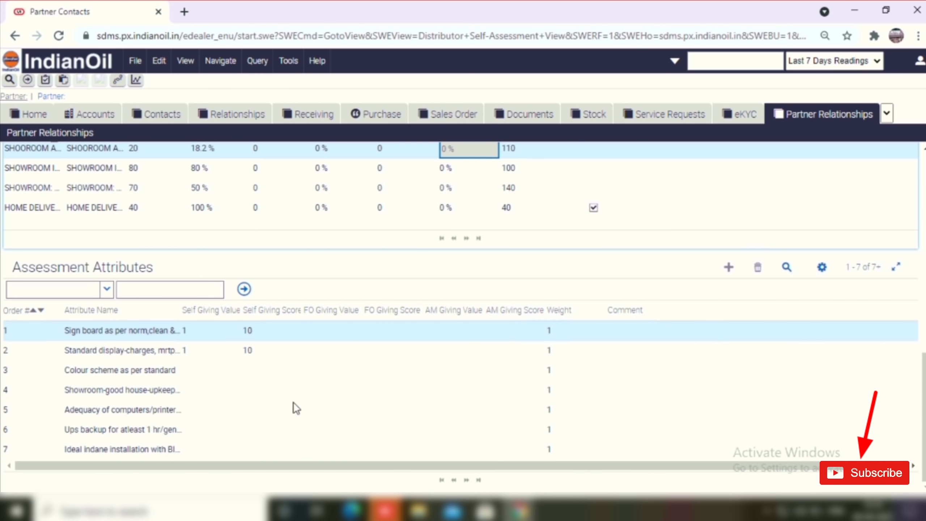
left_click(180, 373)
right_click(206, 374)
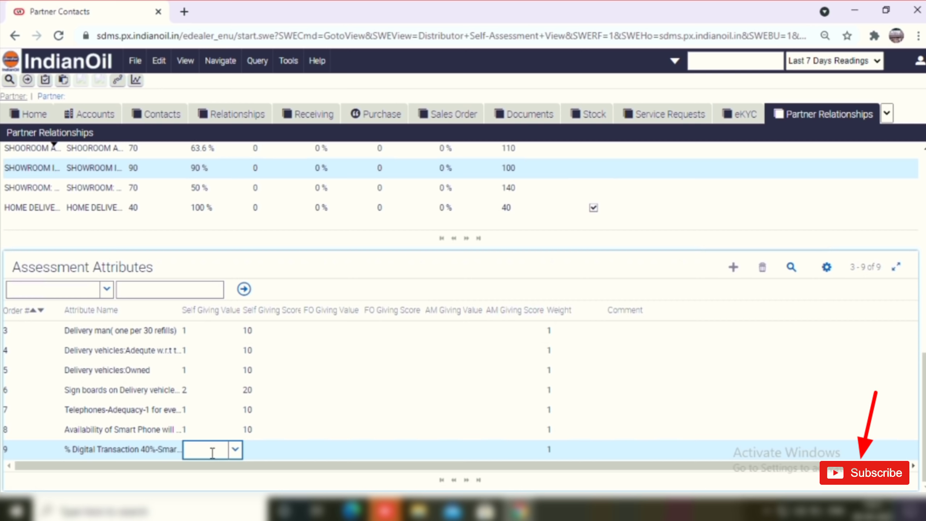
Set the Self Giving Value of "% Digital Transaction 40%-Smar..." to 1 and select the "SHOWROOM: ..." assessment.
left_click(234, 451)
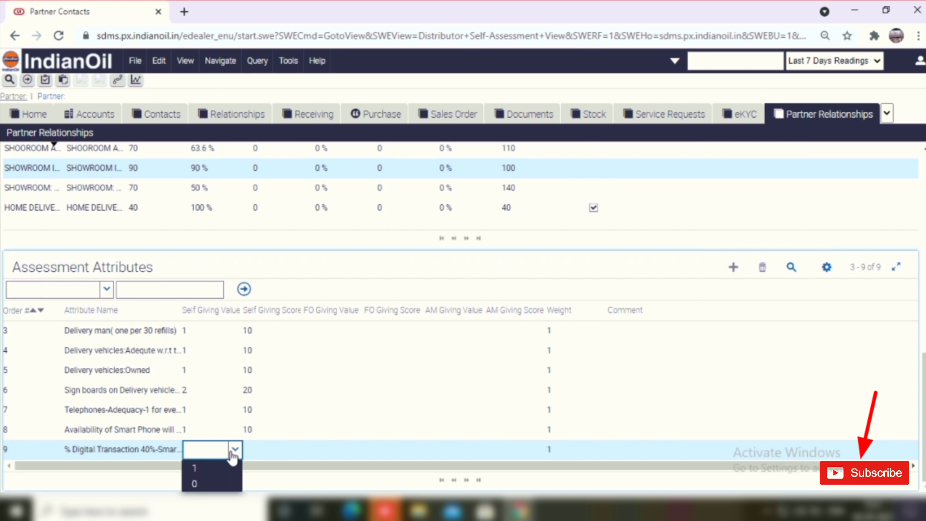
left_click(207, 469)
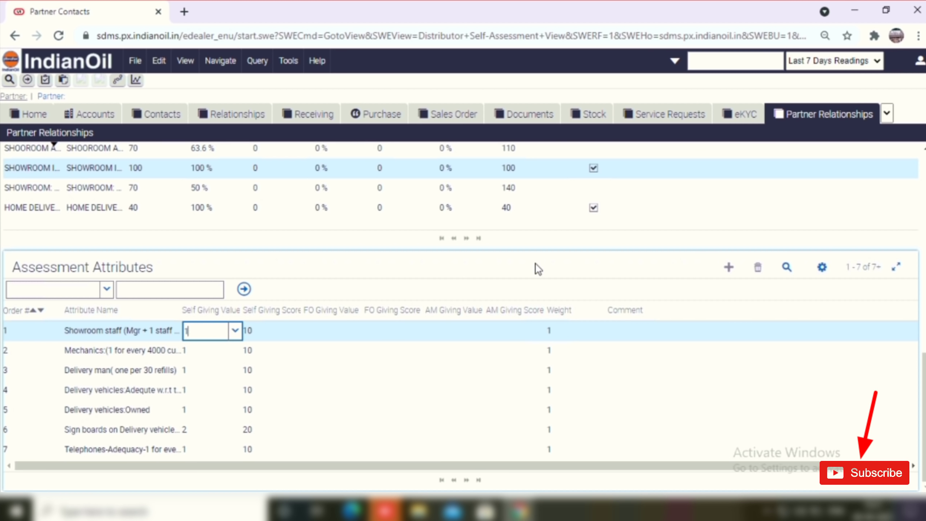
left_click(603, 188)
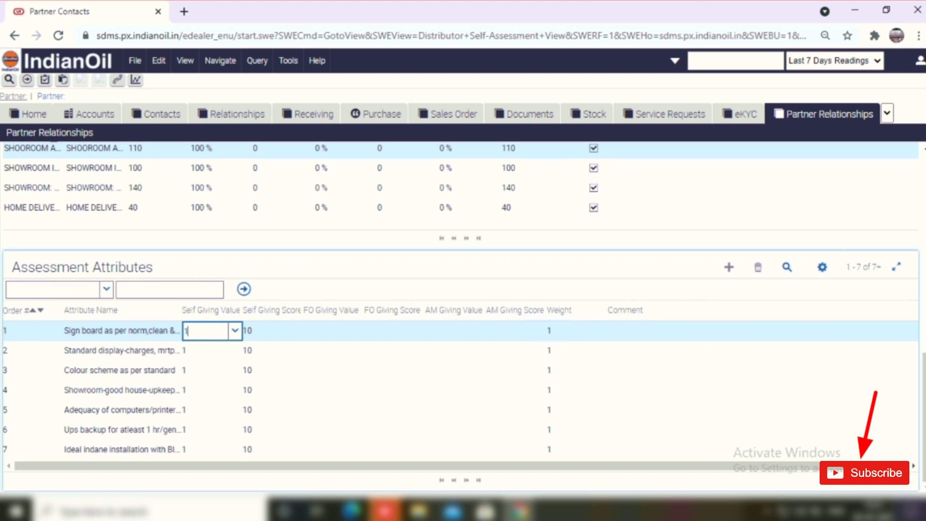
In the SALES:DOM S... assessment, set the Self Giving Value of the "Backlog free without increase P..." attribute to 3.
scroll(463, 255, "up", 3)
left_click(156, 209)
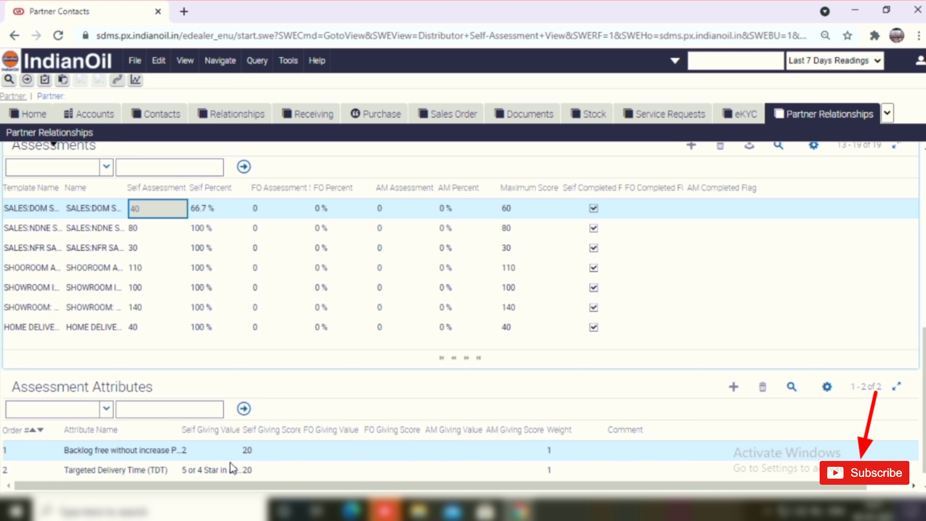
left_click(215, 458)
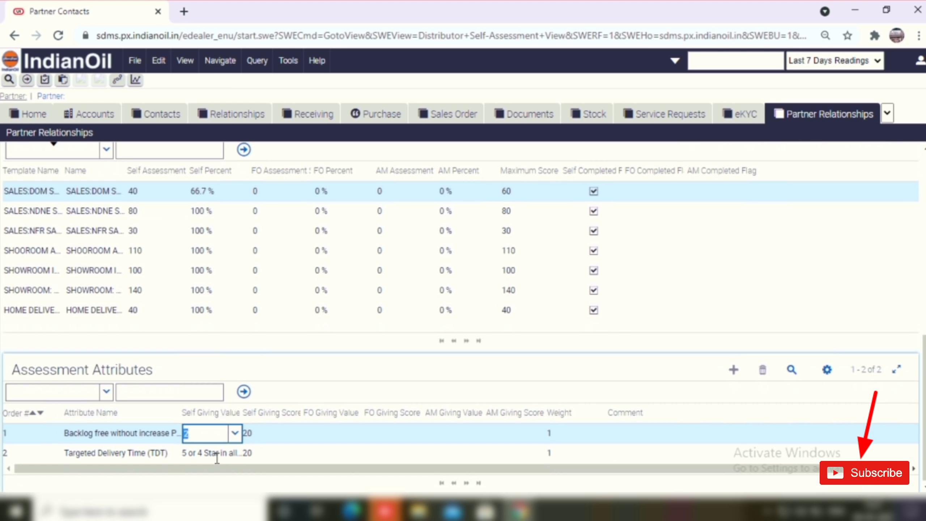
left_click(235, 434)
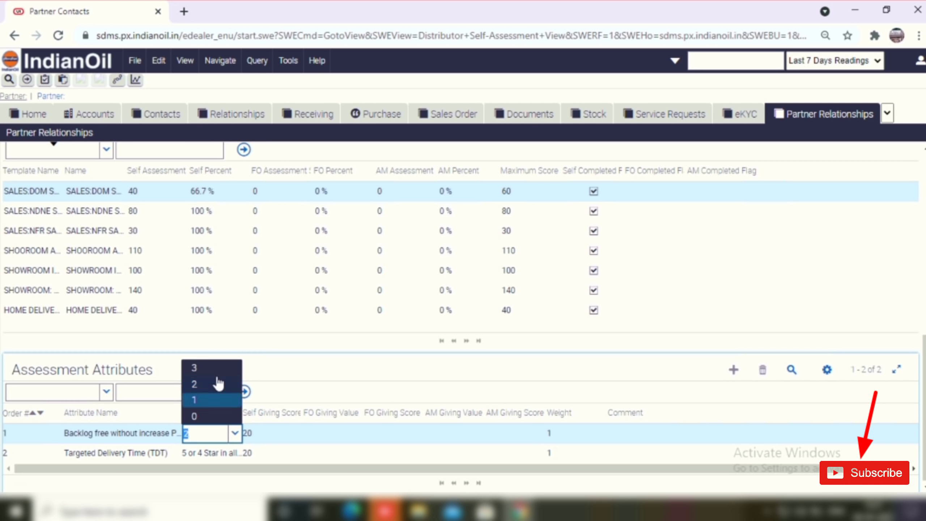
left_click(213, 369)
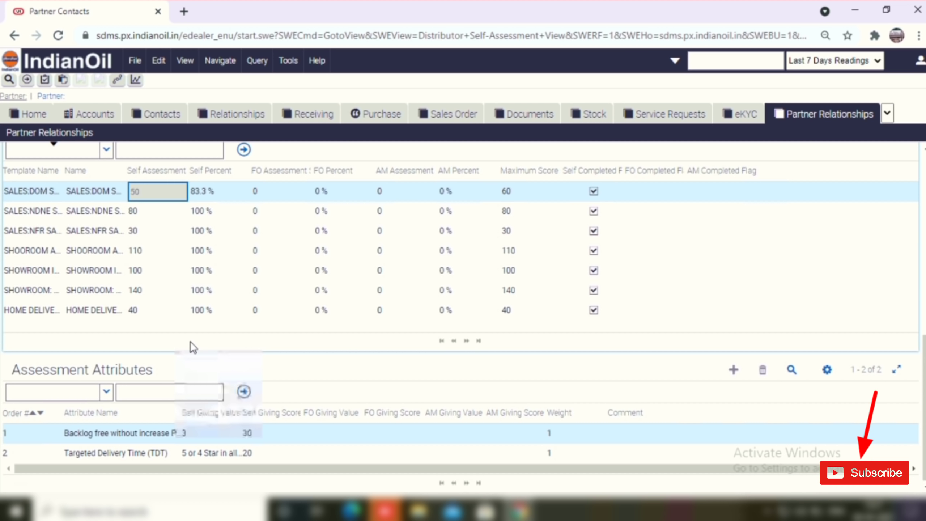
Submit the open assessment record in the Distributor APA Assessment list.
scroll(921, 352, "up", 7)
scroll(920, 352, "down", 5)
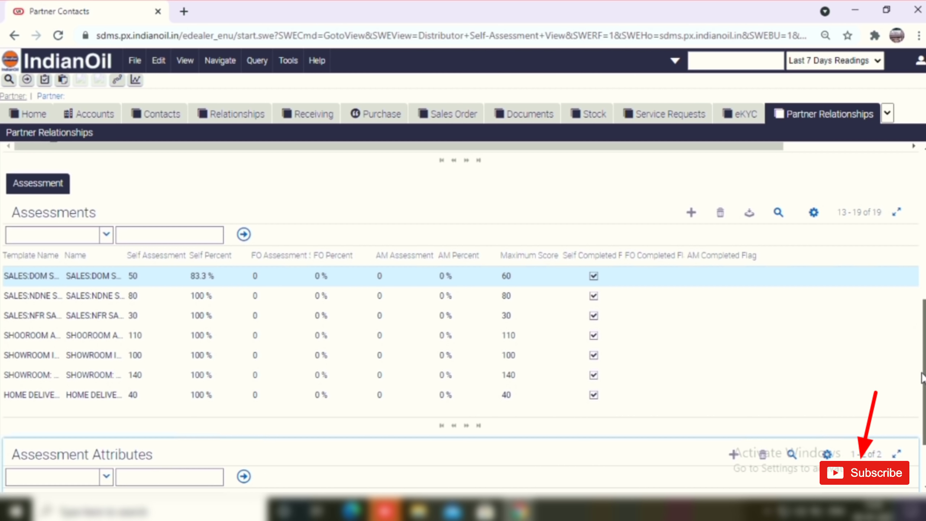
scroll(921, 377, "up", 1)
scroll(301, 339, "up", 8)
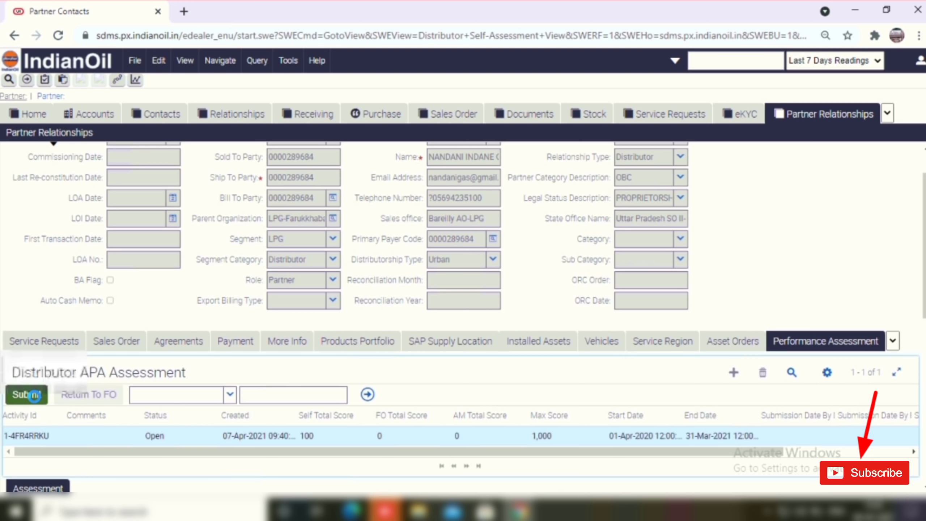
left_click(34, 395)
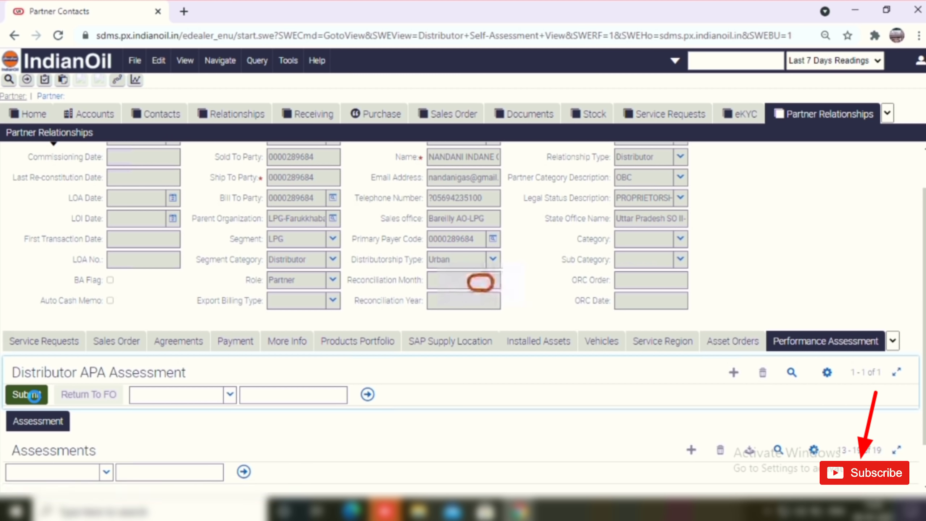